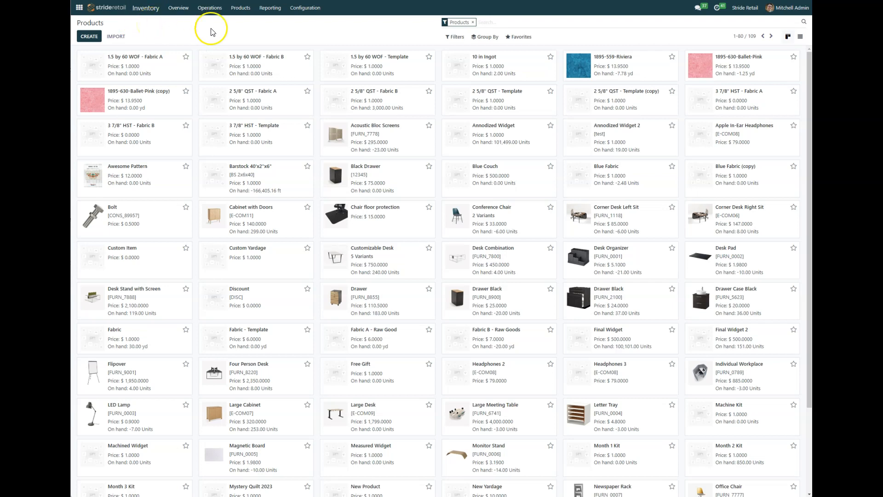
Open the record import for the Products list and download the import template for products
left_click(242, 8)
left_click(243, 23)
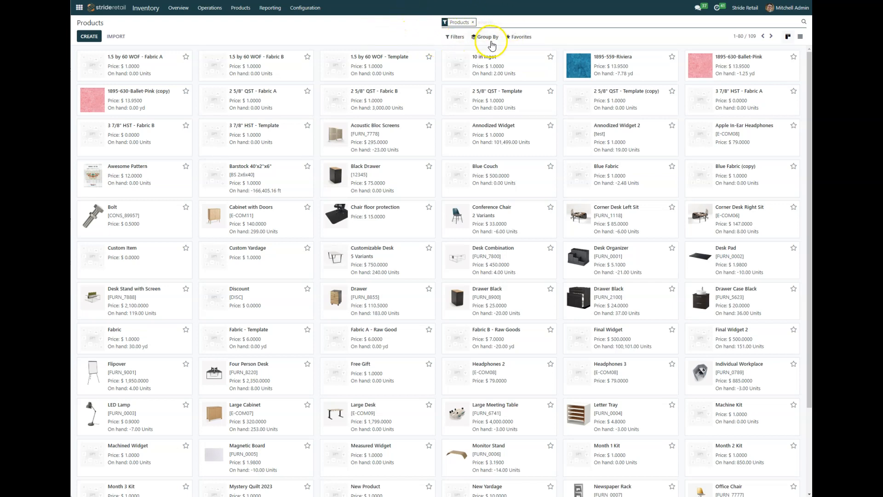
left_click(521, 38)
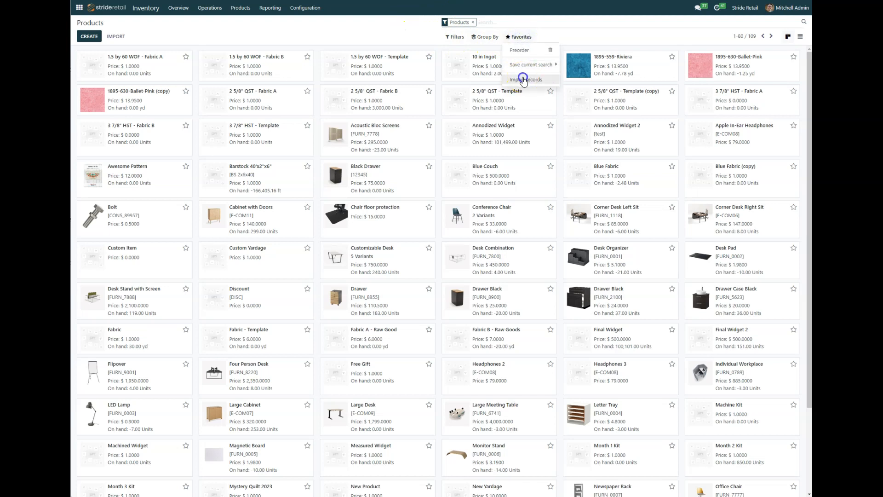
left_click(521, 75)
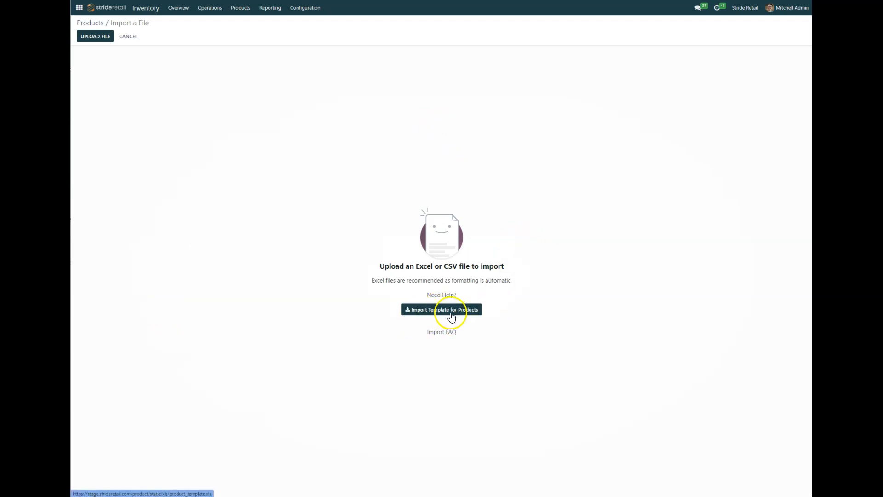
left_click(440, 311)
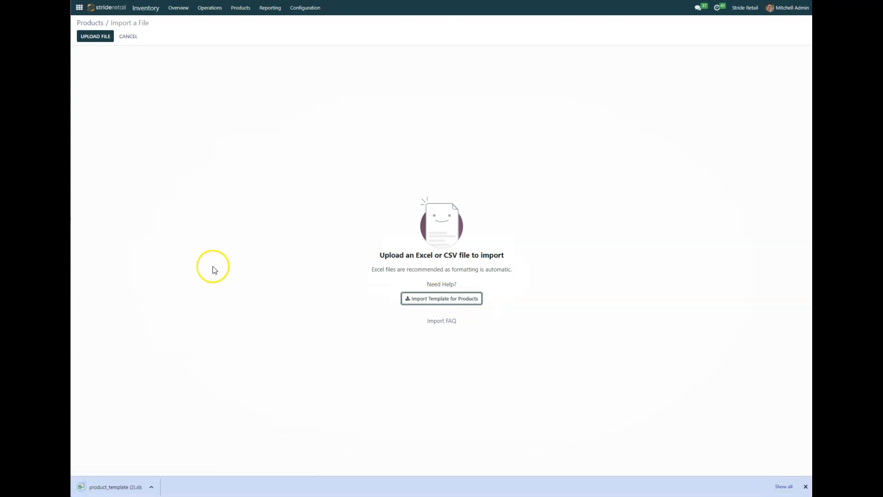
Open the downloaded product_template (2).xls in Excel, enlarge its window and enable editing
left_click(106, 489)
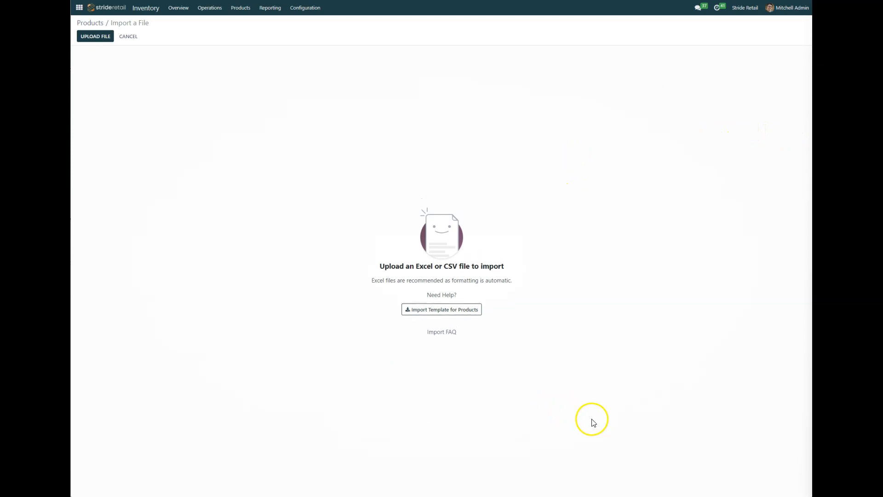
mouse_move(810, 495)
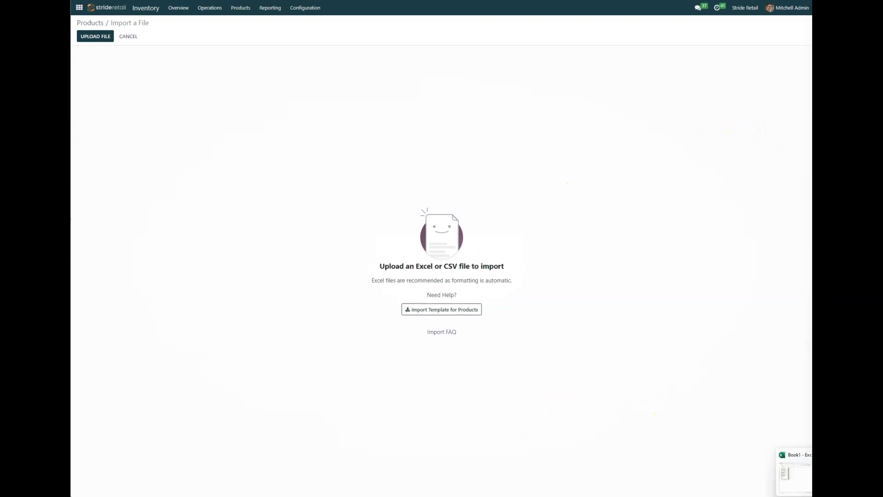
left_click(810, 478)
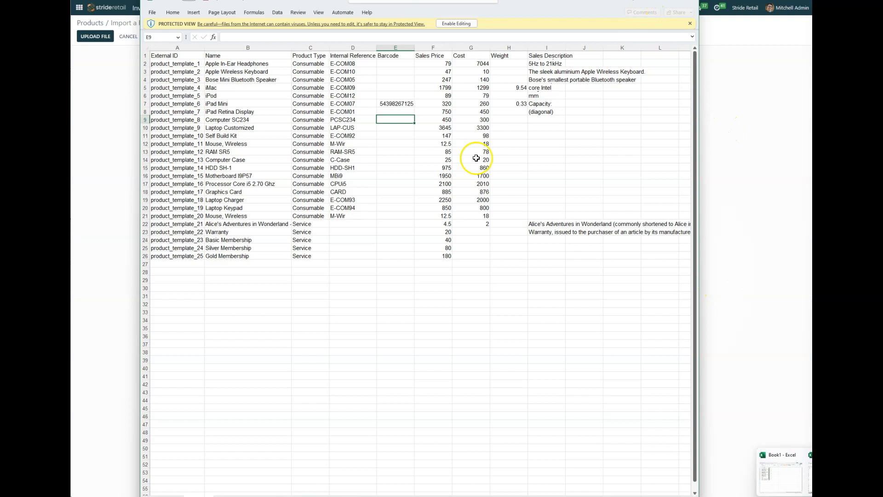
left_click_drag(555, 1, 560, 3)
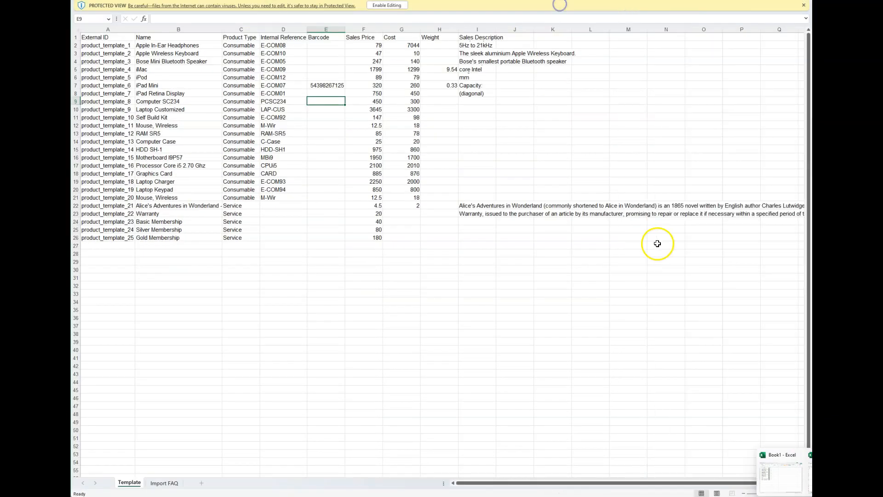
left_click(388, 5)
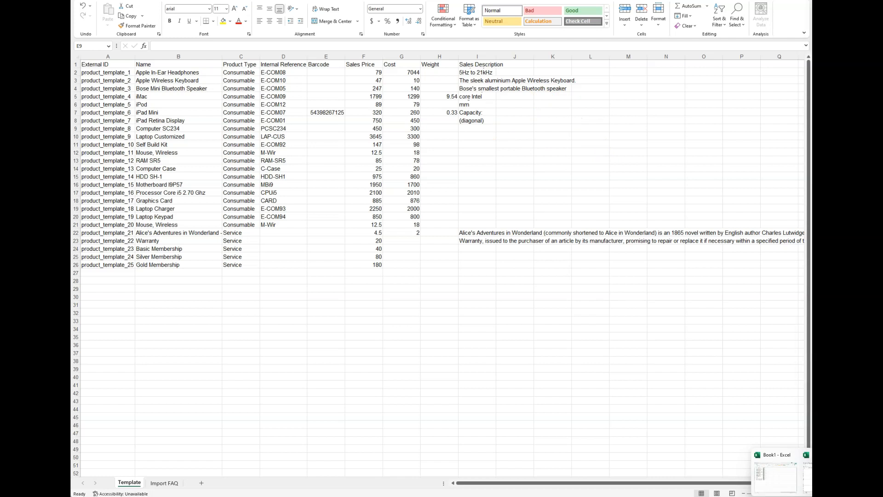
right_click(812, 495)
left_click(603, 111)
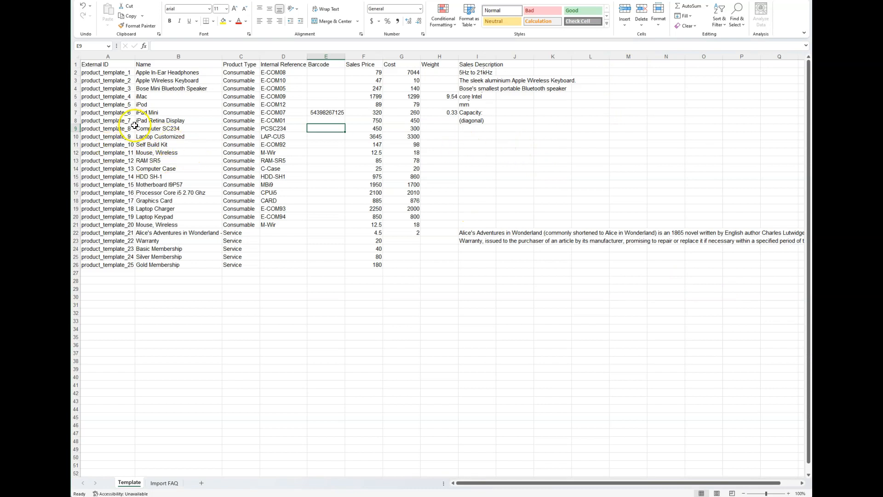
Delete the External ID column from the Template sheet
left_click(107, 56)
right_click(107, 55)
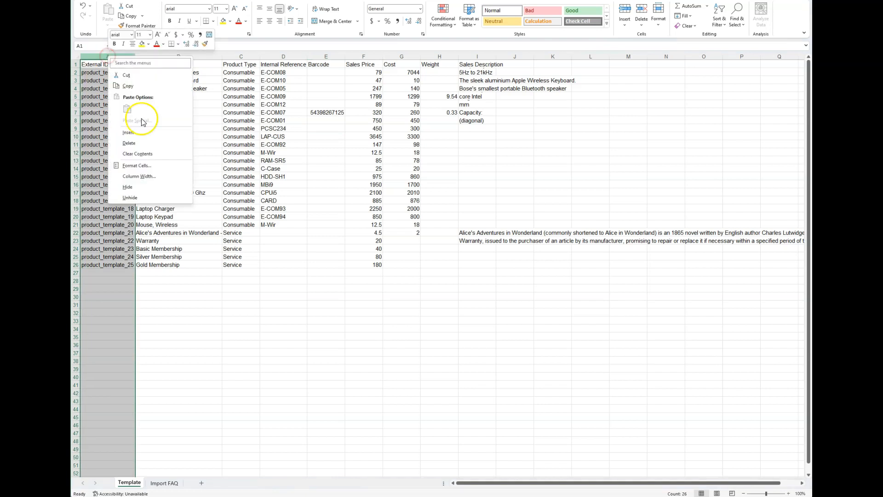
left_click(131, 142)
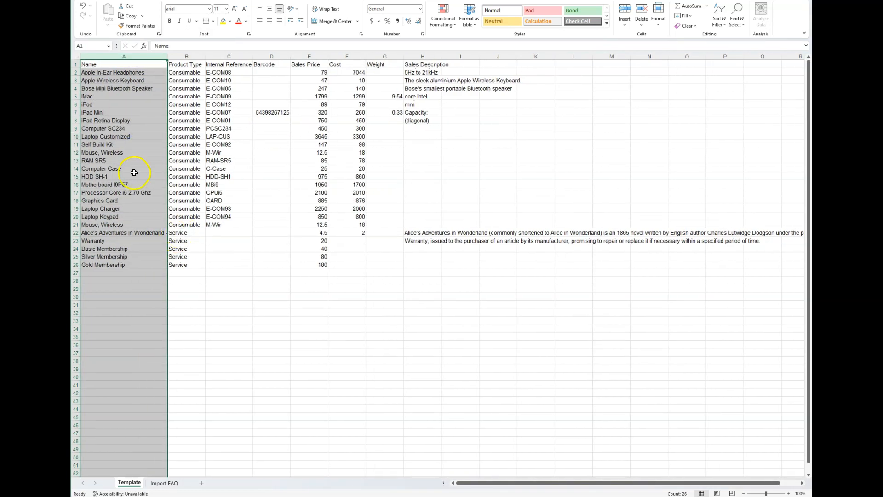
left_click(107, 73)
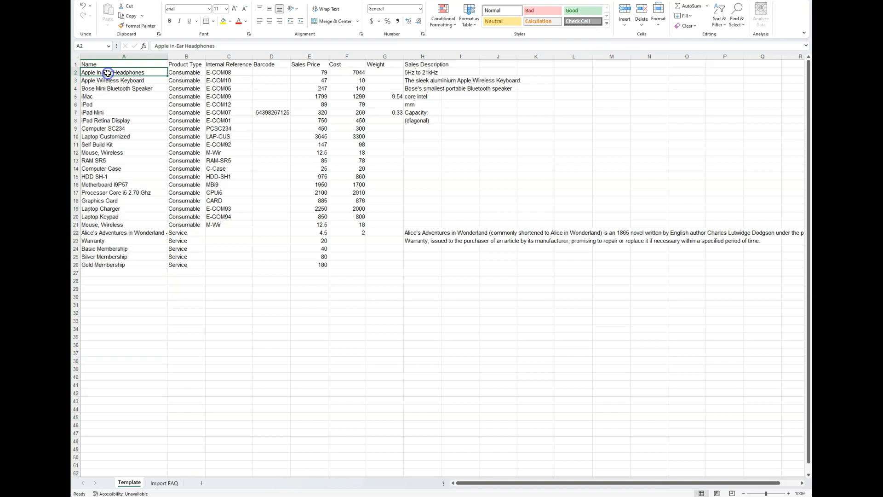
mouse_move(108, 76)
left_mouse_down()
mouse_move(115, 210)
mouse_move(112, 74)
left_mouse_up()
Enter "Storable Product" in cell B27, below the last entry of the Product Type column
left_click(194, 55)
mouse_move(196, 63)
left_mouse_down()
mouse_move(190, 234)
mouse_move(186, 68)
left_mouse_up()
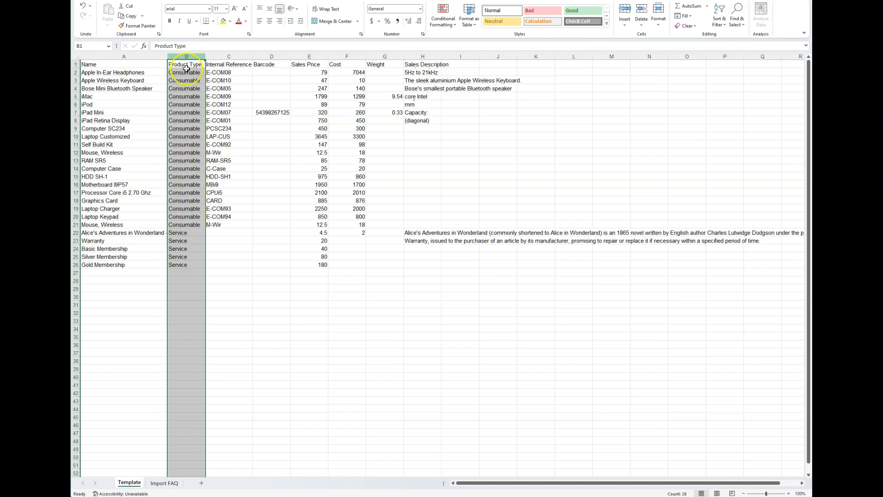
left_click(177, 271)
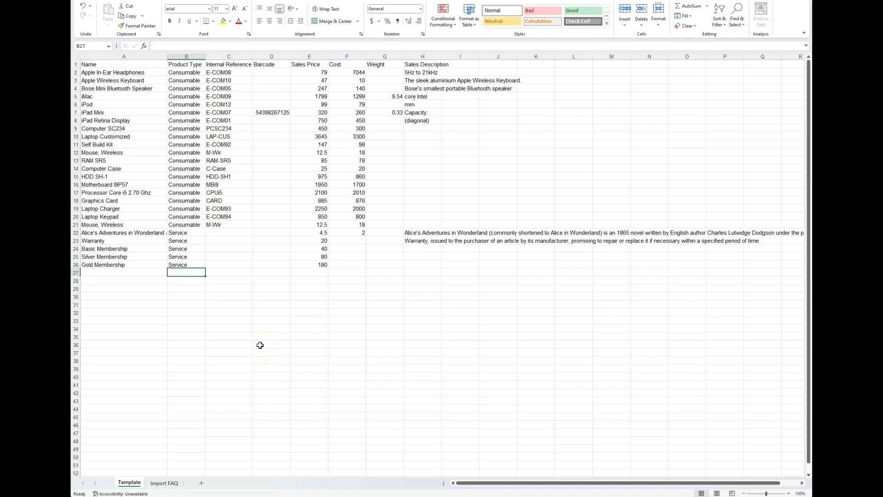
type("Storable Product")
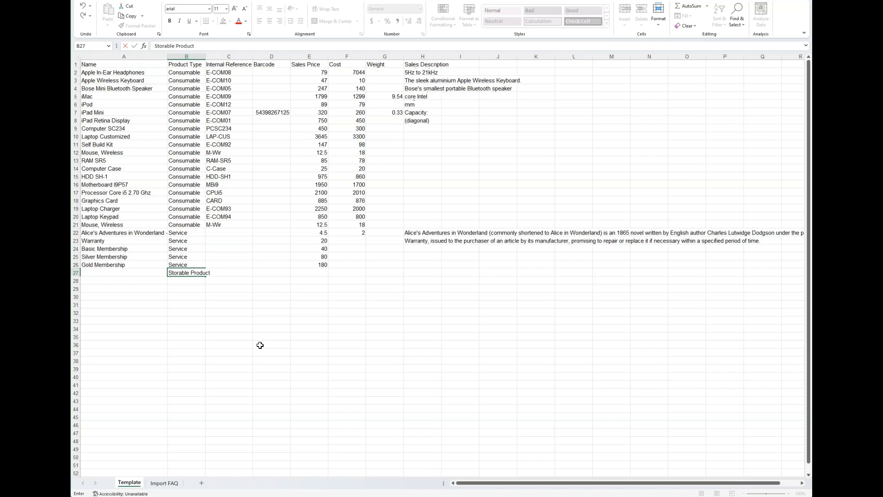
left_click(185, 89)
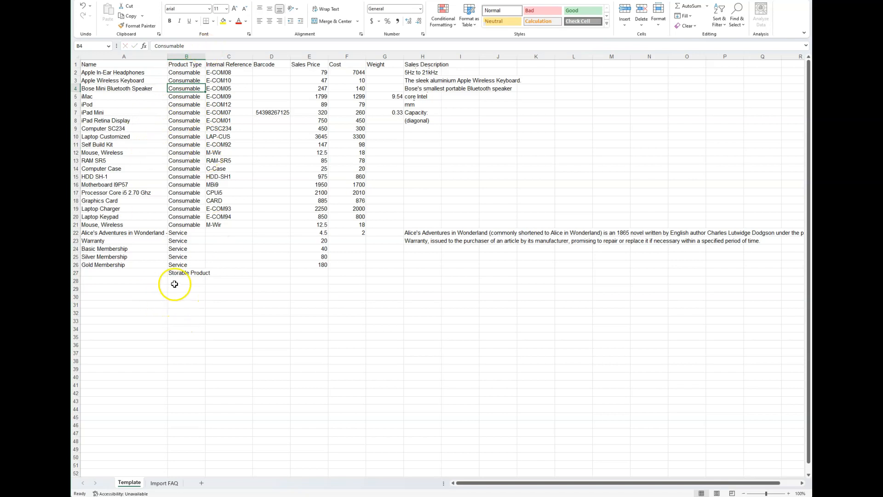
left_click(185, 274)
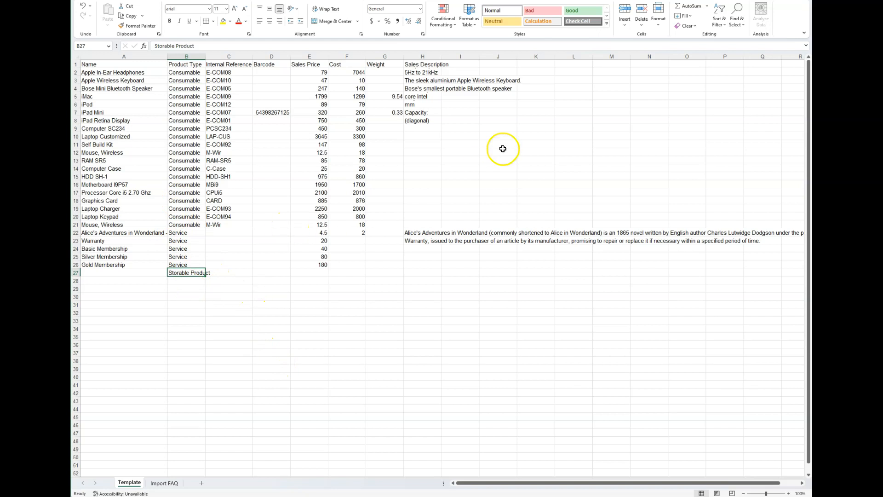
Examine the Internal Reference, Barcode, Cost, Weight and Sales Description columns of the template
left_click_drag(216, 73, 228, 135)
left_click(269, 89)
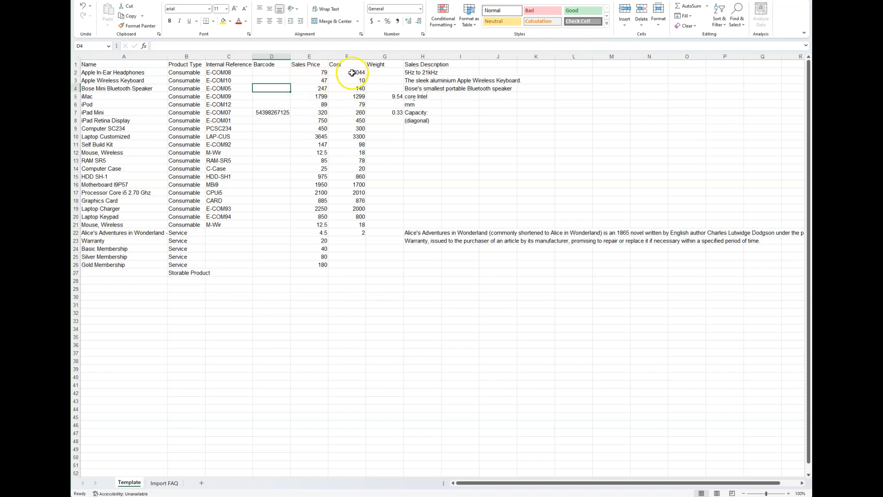
left_click_drag(354, 72, 360, 235)
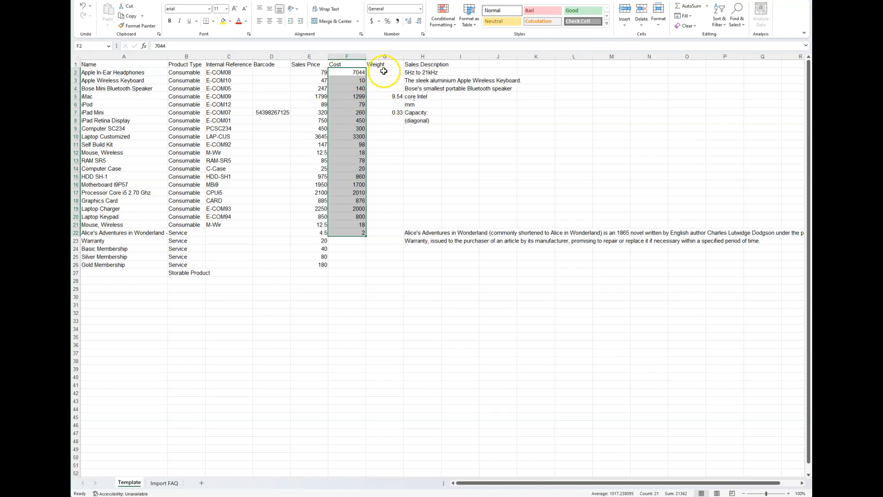
left_click(384, 74)
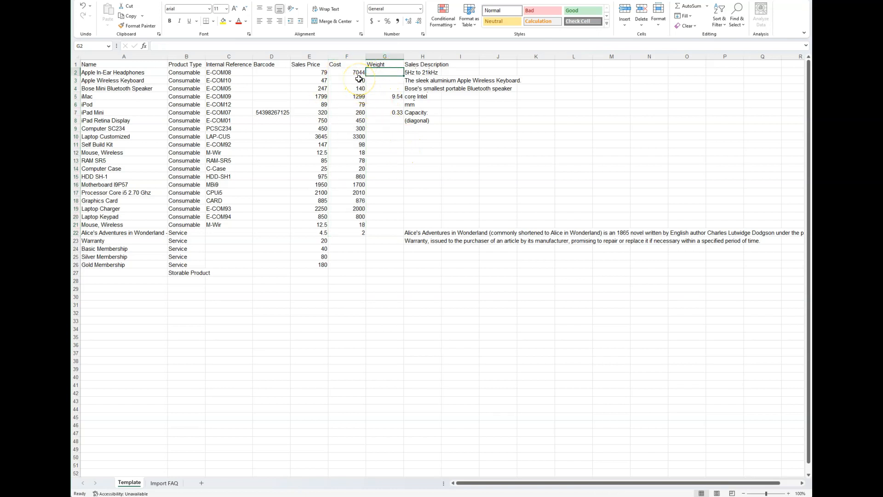
left_click(385, 80)
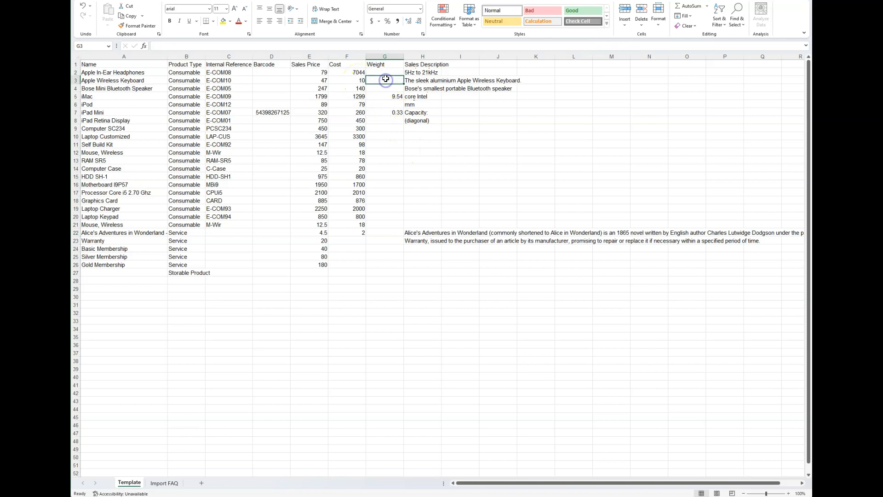
left_click(385, 73)
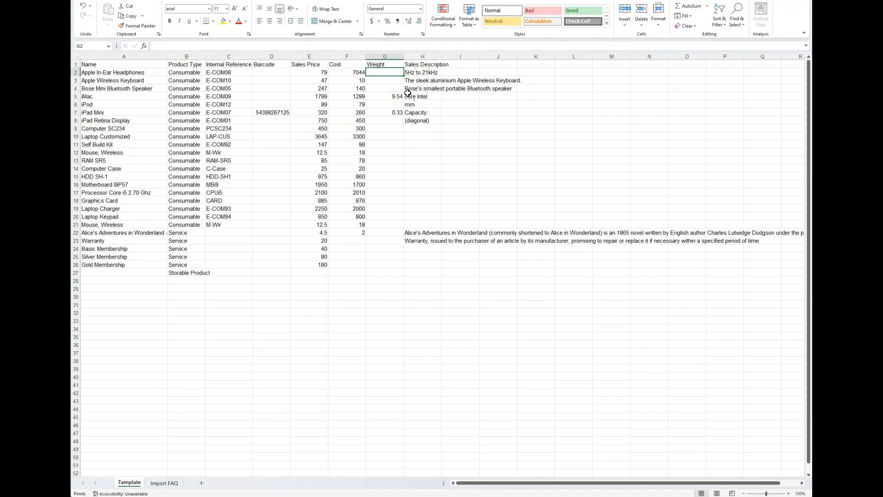
left_click(425, 64)
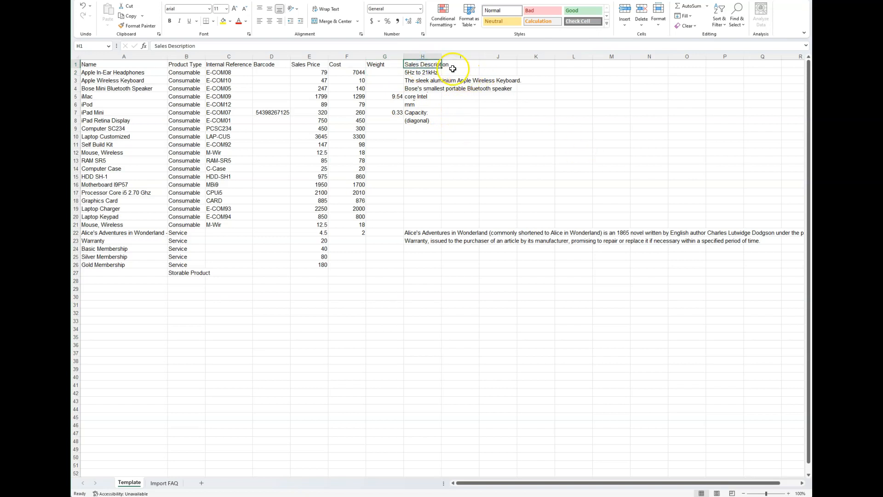
Add the column headers "Website Product Category" in I1 and "Product Category" in J1
left_click(450, 62)
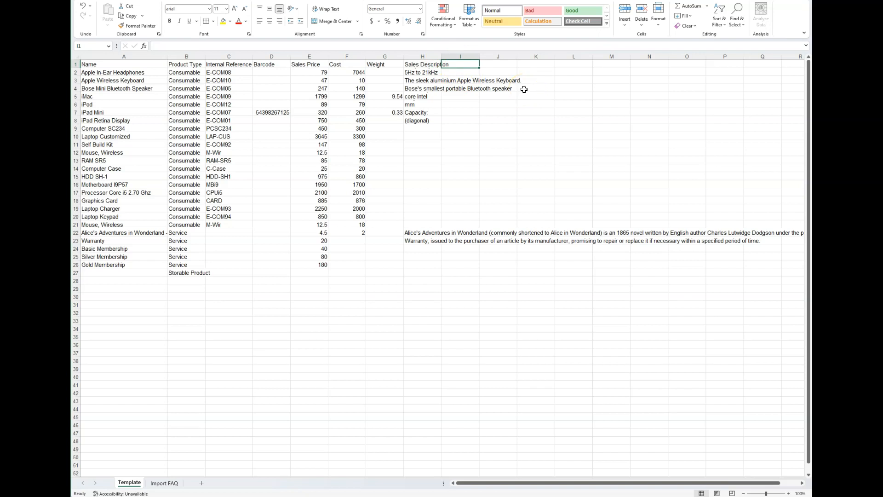
type("Website Product Category")
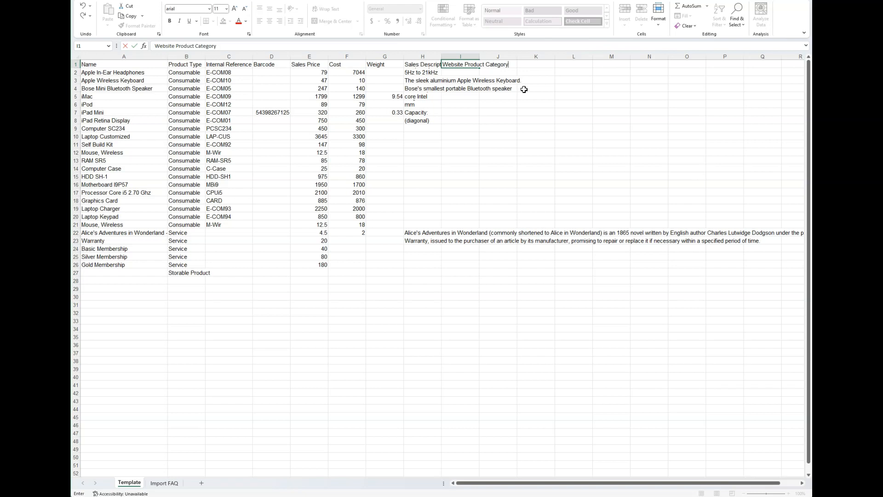
key("Tab")
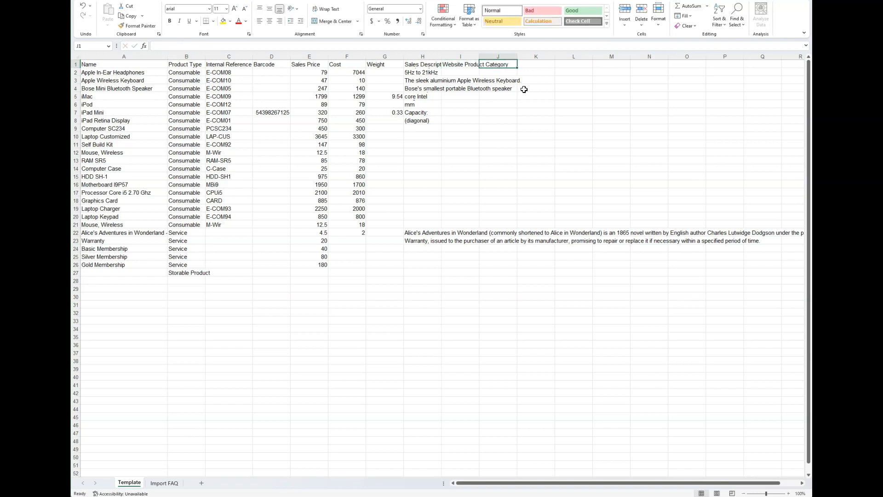
type("Product Category")
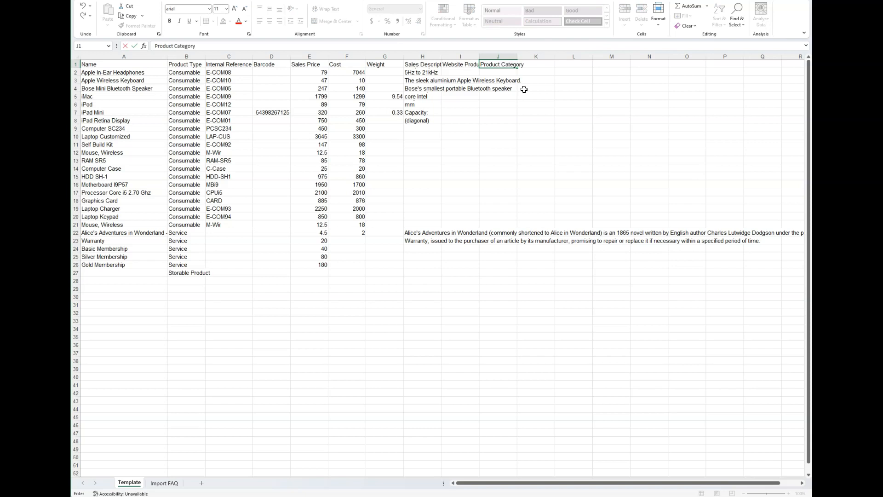
key("Return")
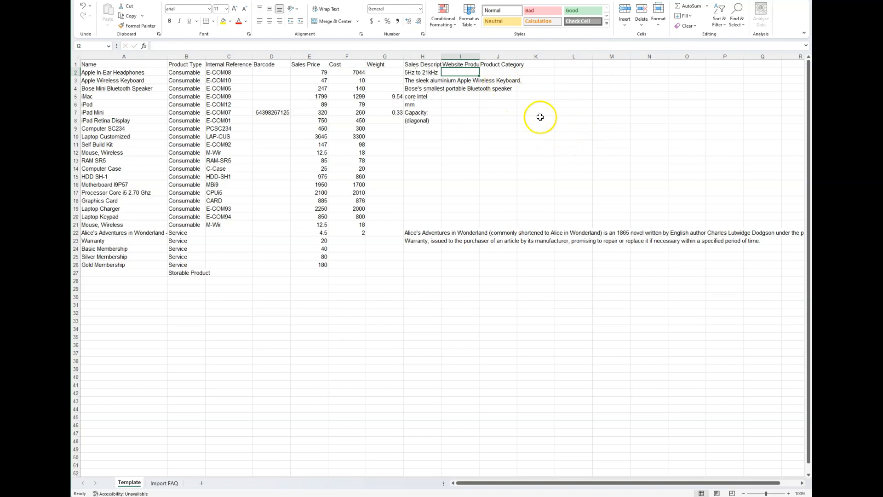
left_click(499, 74)
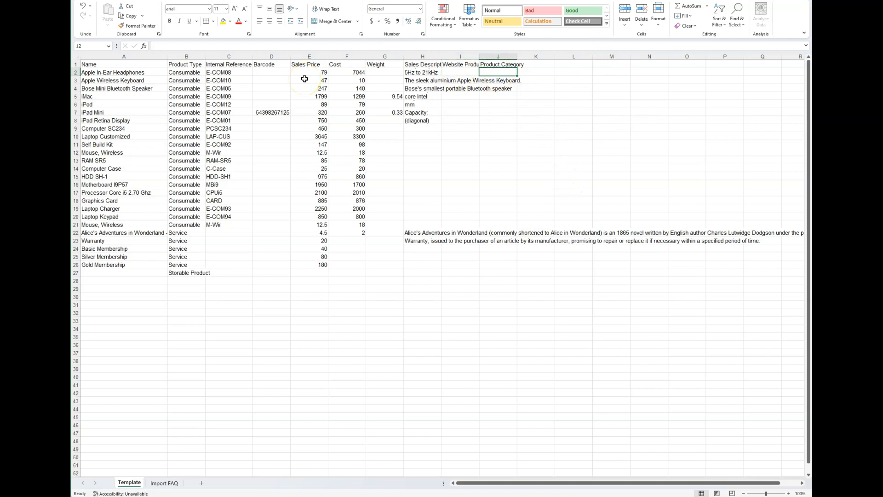
left_click(462, 129)
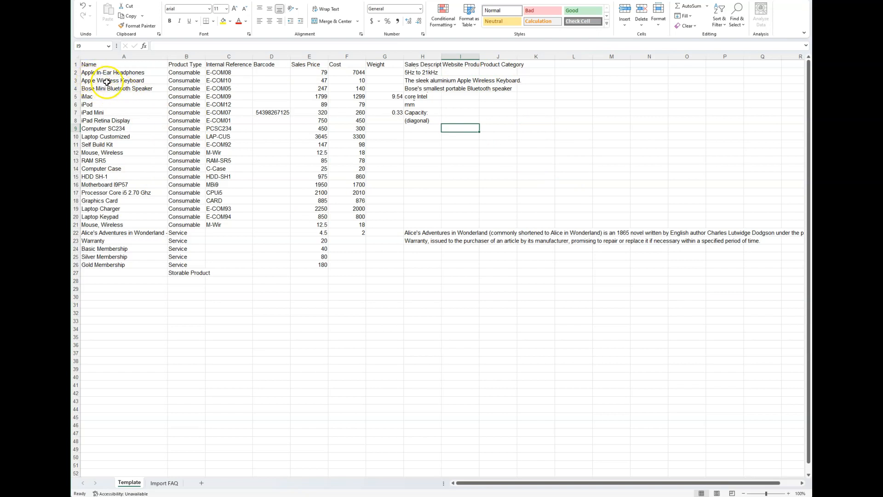
Delete the sample product cells A2:H17 so that the remaining products move up beneath the header row
left_click_drag(89, 73, 434, 191)
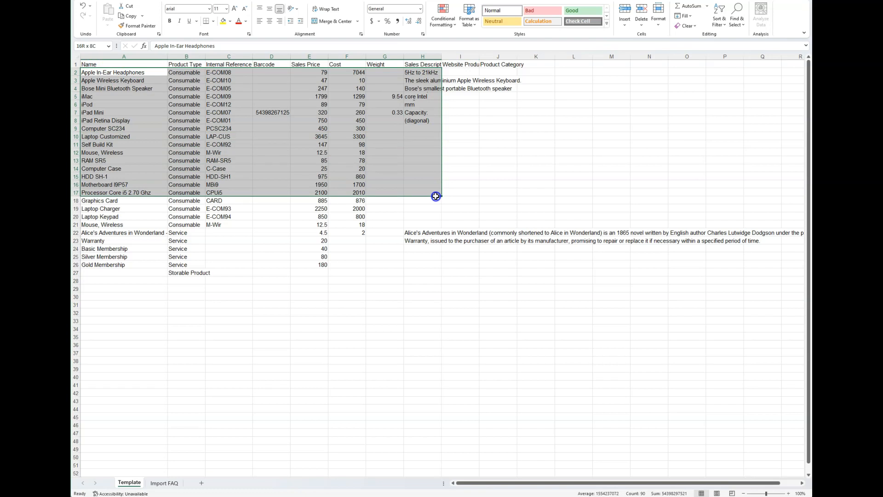
mouse_move(436, 192)
left_mouse_down()
mouse_move(436, 184)
mouse_move(437, 194)
left_mouse_up()
right_click(415, 177)
left_click(444, 275)
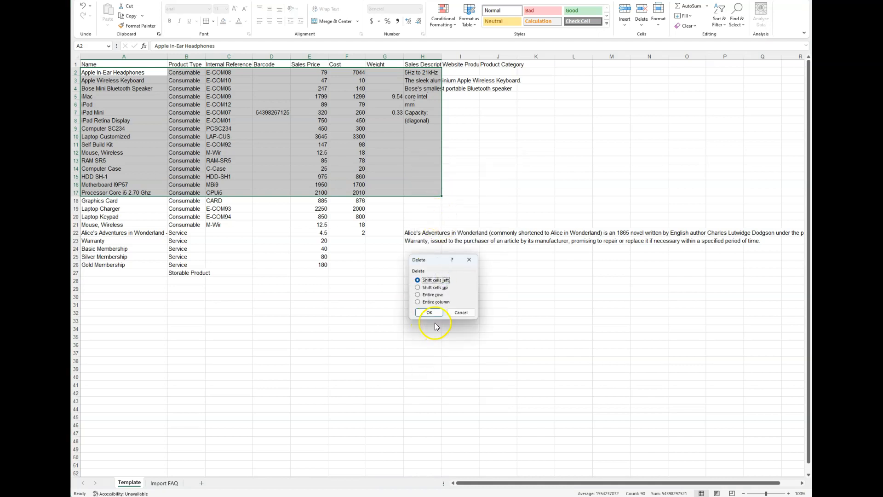
left_click(429, 312)
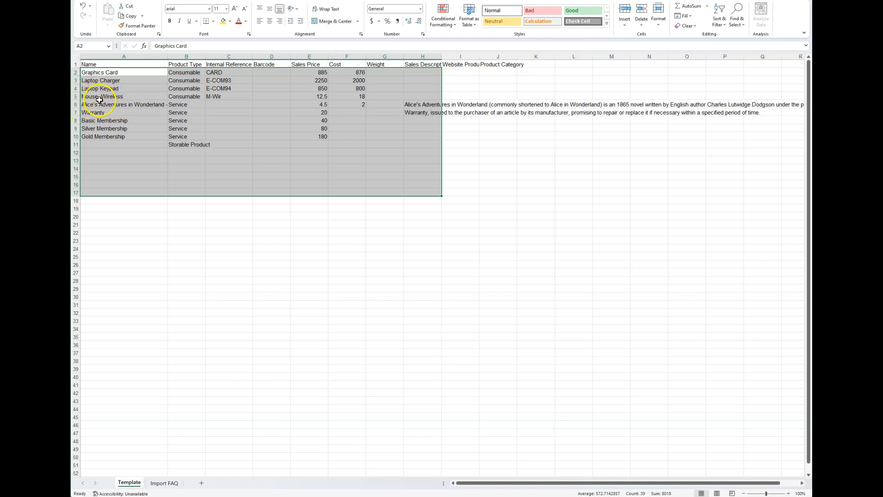
Rename the mouse product in A5 to "Wireless Mouse" and clear the contents of rows 6 to 10
left_click(98, 100)
type("Wire")
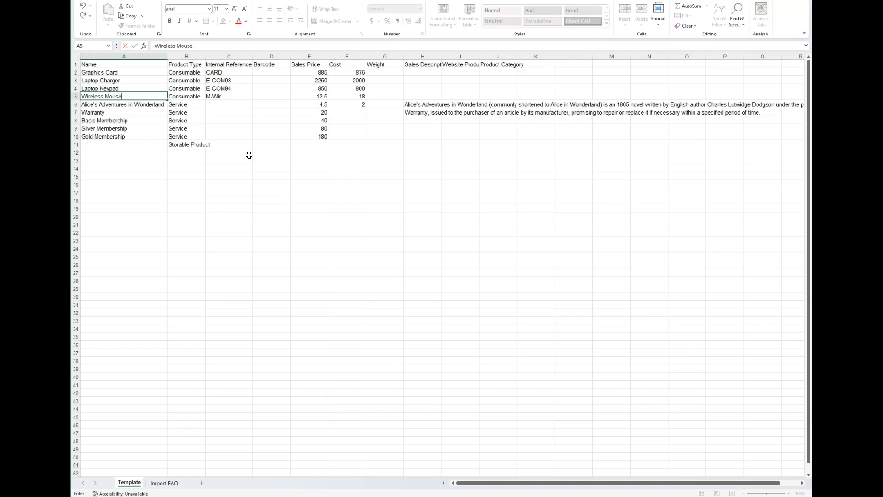
type("less Mouse")
left_click(296, 141)
left_click_drag(76, 104, 82, 133)
key("Delete")
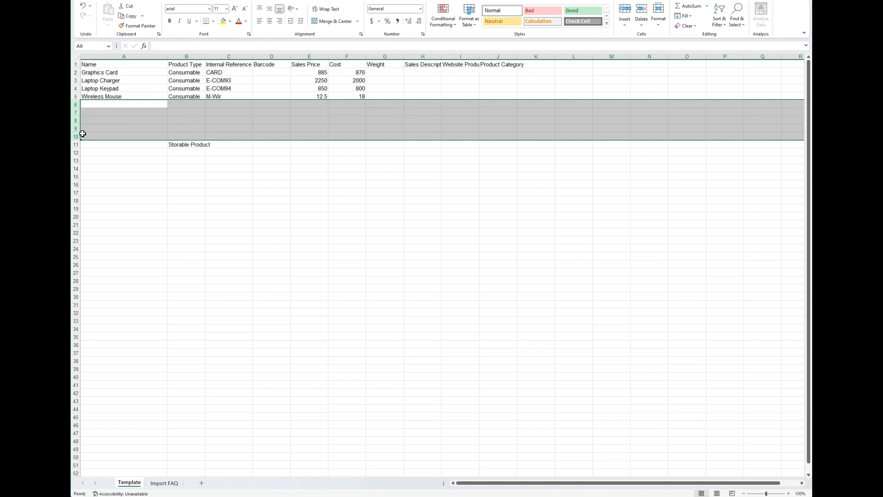
Copy "Storable Product" from B11 into the Product Type cells B2 to B5, and clear B11
left_click(189, 144)
key("ctrl+c")
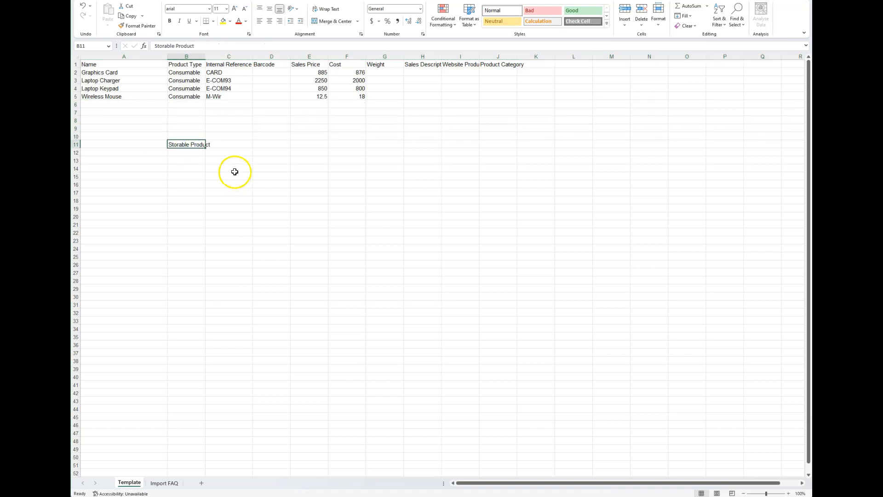
left_click(189, 72)
key("ctrl+v")
left_click(193, 81)
key("ctrl+v")
left_click(184, 89)
key("ctrl+v")
left_click(181, 97)
key("ctrl+v")
left_click(182, 143)
key("Delete")
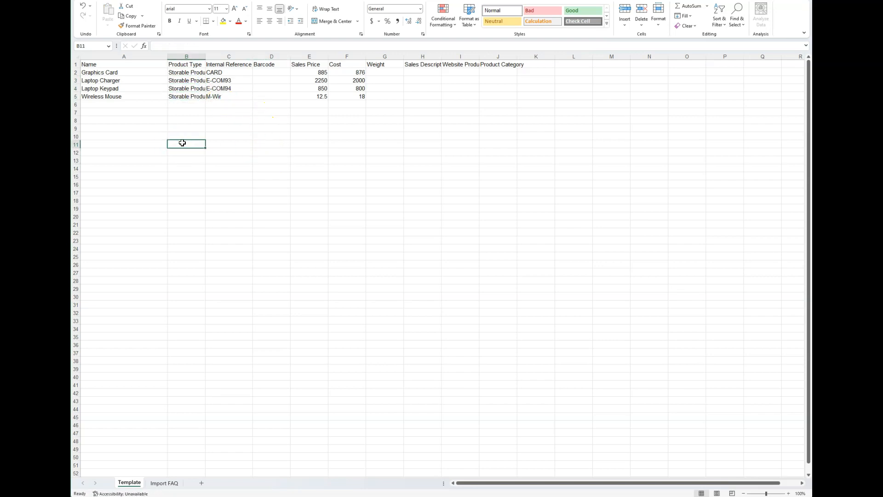
Fit the widths of the Product Type, Sales Description and Website Product Category columns to their contents
double_click(205, 56)
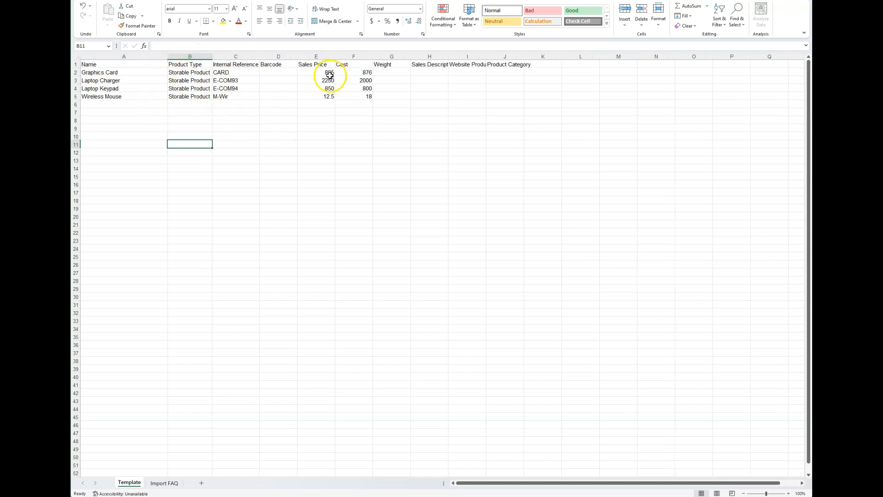
left_click(281, 69)
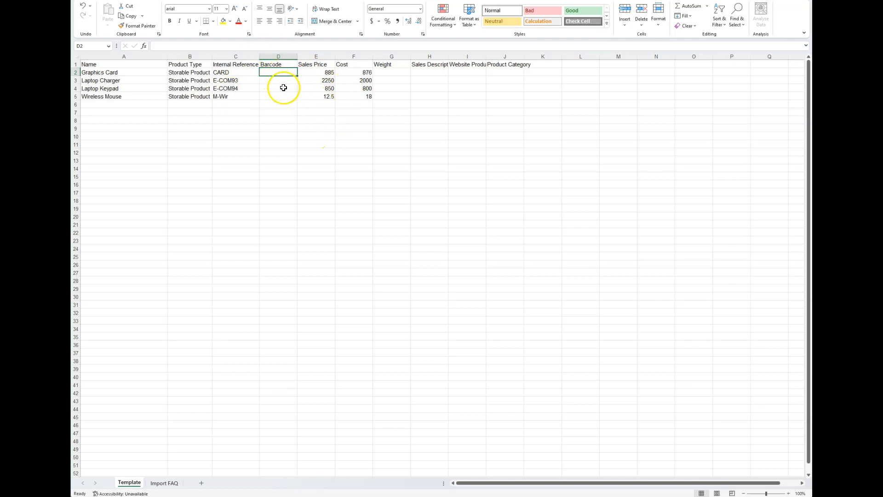
left_click(275, 72)
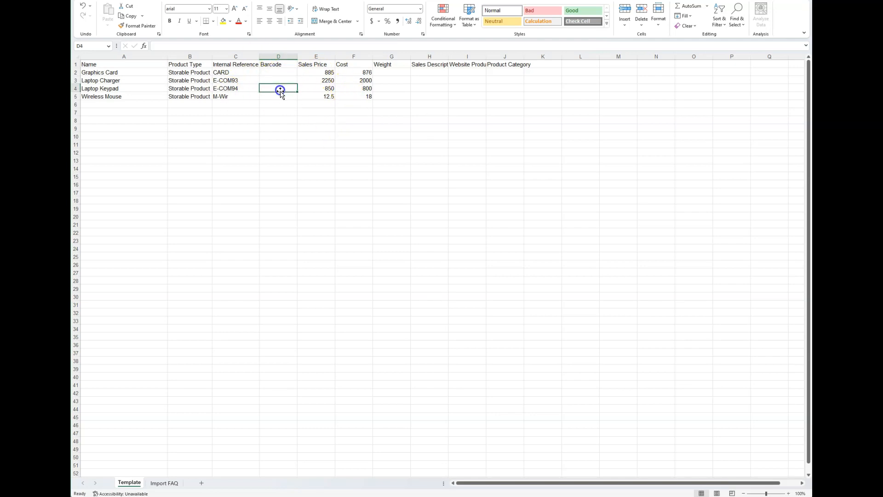
left_click(399, 88)
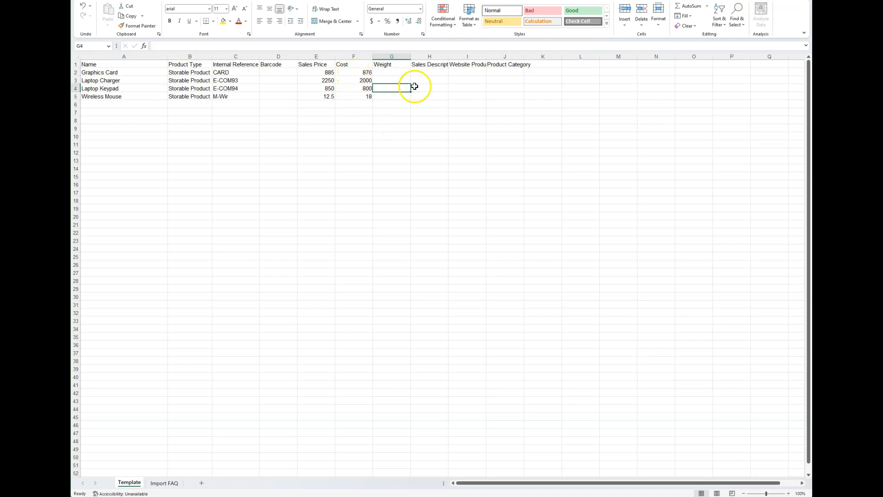
double_click(448, 57)
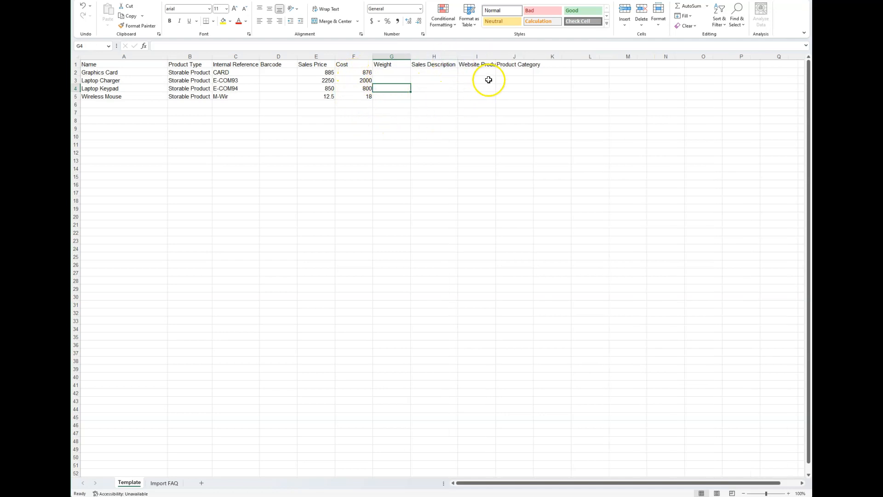
double_click(498, 60)
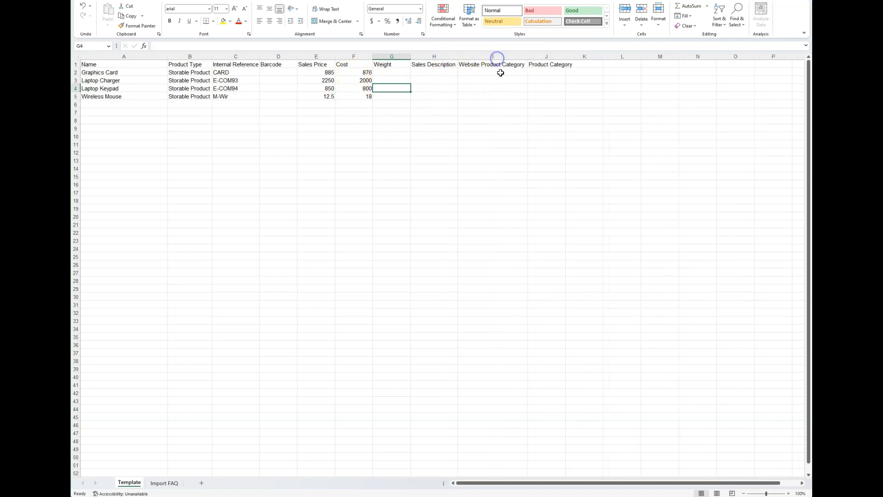
Switch to Odoo Inventory and open the Product Categories list
left_click(468, 73)
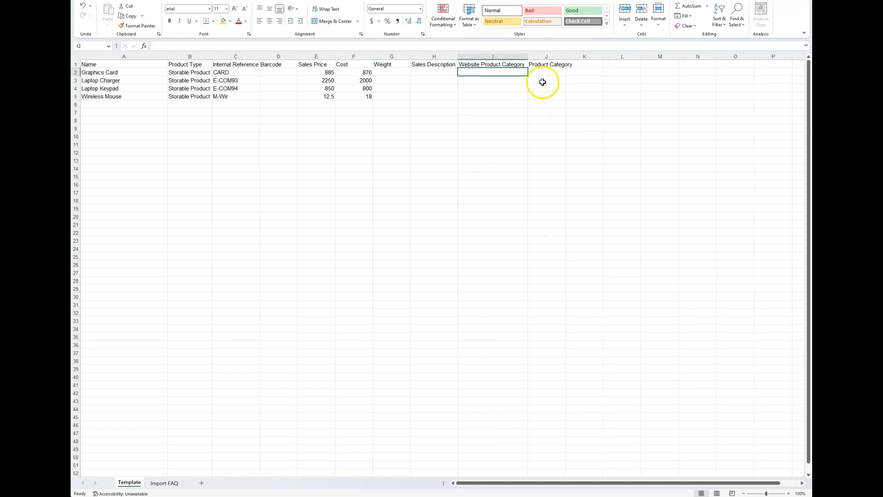
left_click_drag(607, 1, 882, 1)
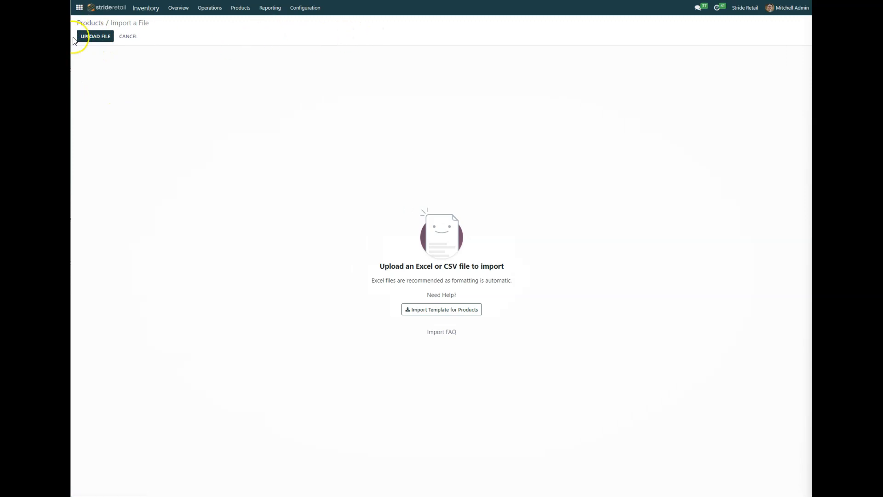
left_click(305, 9)
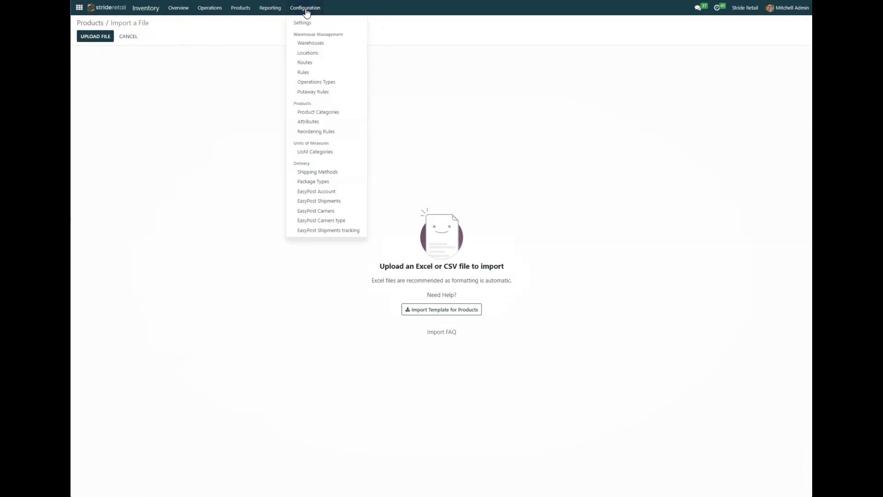
left_click(326, 117)
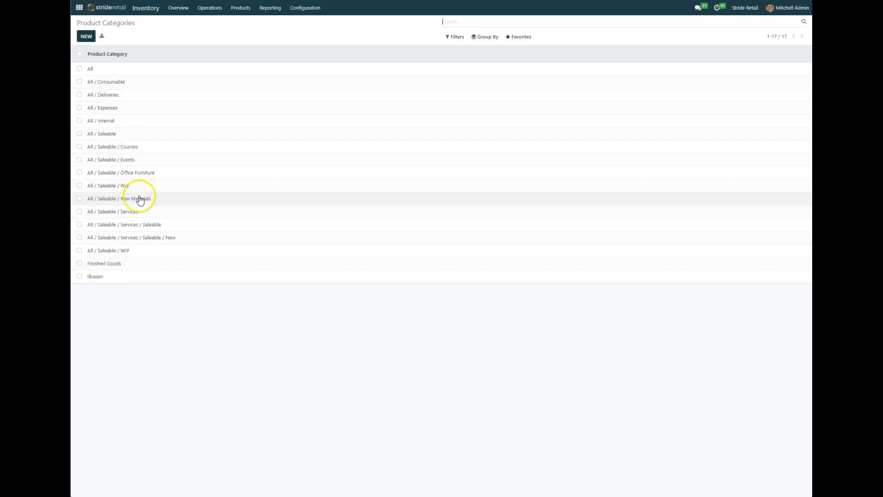
Create and save a product category named "Computers" with the parent category "All / Saleable"
left_click(89, 38)
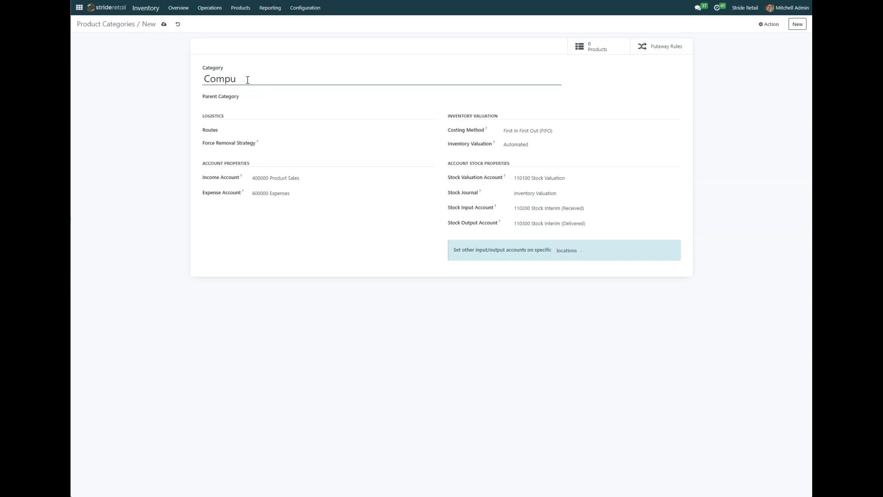
left_click(269, 97)
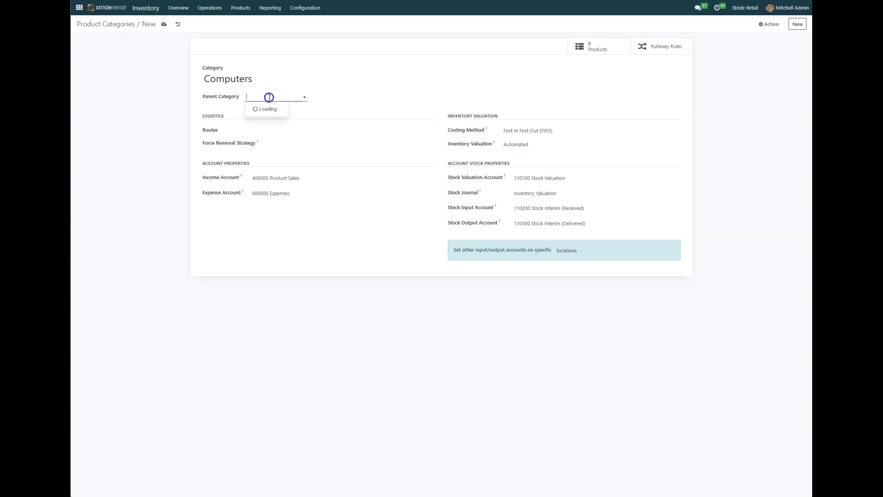
left_click(278, 158)
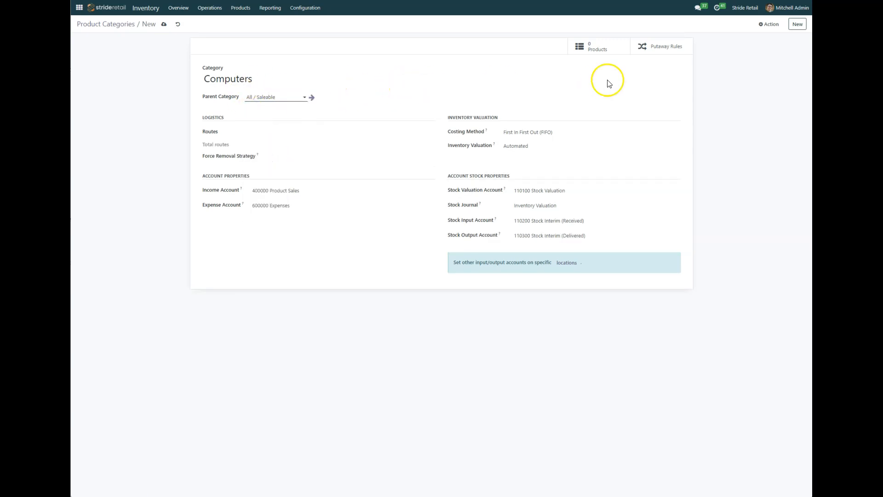
left_click(163, 24)
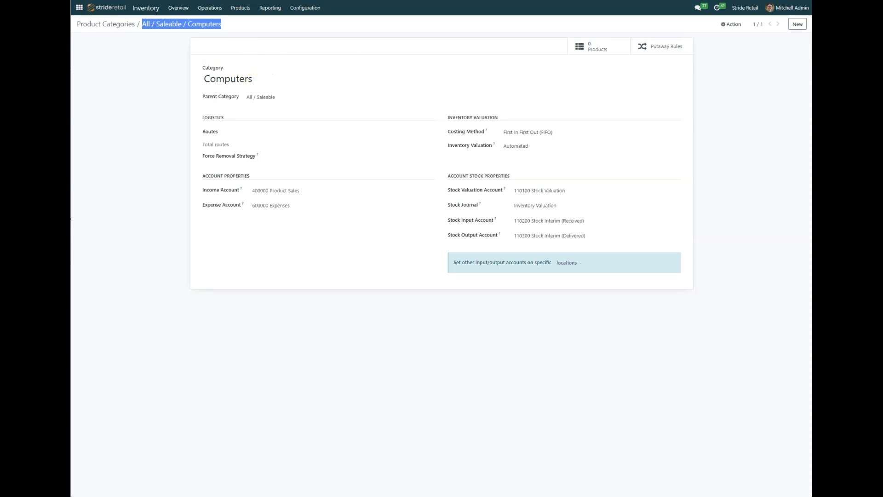
Switch back to the Excel template and paste "All / Saleable / Computers" into J2 under Product Category, matching the destination formatting
left_click_drag(812, 16, 499, 10)
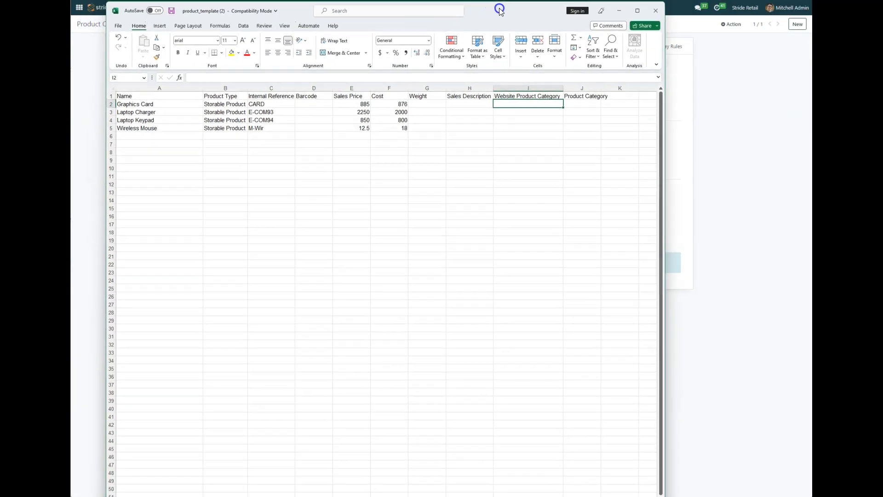
double_click(500, 8)
left_click(546, 74)
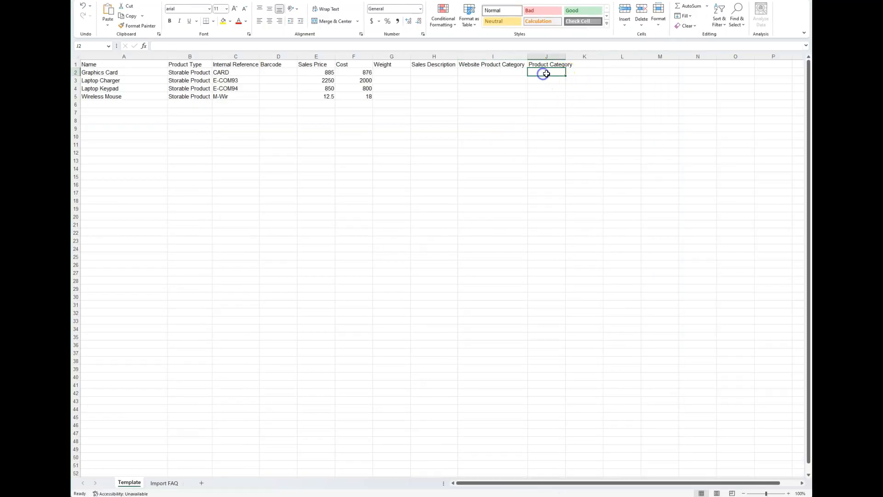
key("ctrl+v")
left_click(579, 81)
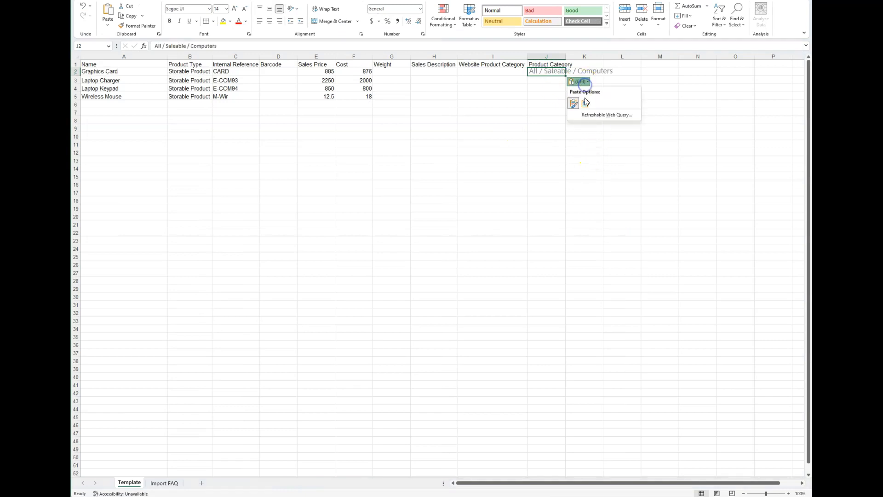
left_click(587, 105)
Copy the product category from J2 down to the other products in J3 to J5, leaving J6 empty
left_click(543, 95)
left_click(546, 73)
key("ctrl+c")
left_click_drag(544, 81, 545, 105)
key("ctrl+v")
left_click(616, 88)
left_click(544, 107)
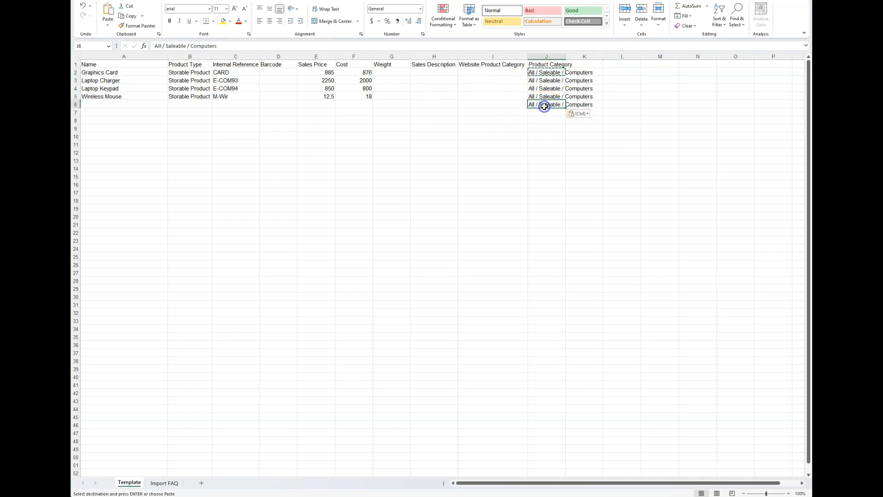
key("Delete")
Switch to Odoo and open the eCommerce Categories list of the Website app
left_click(497, 72)
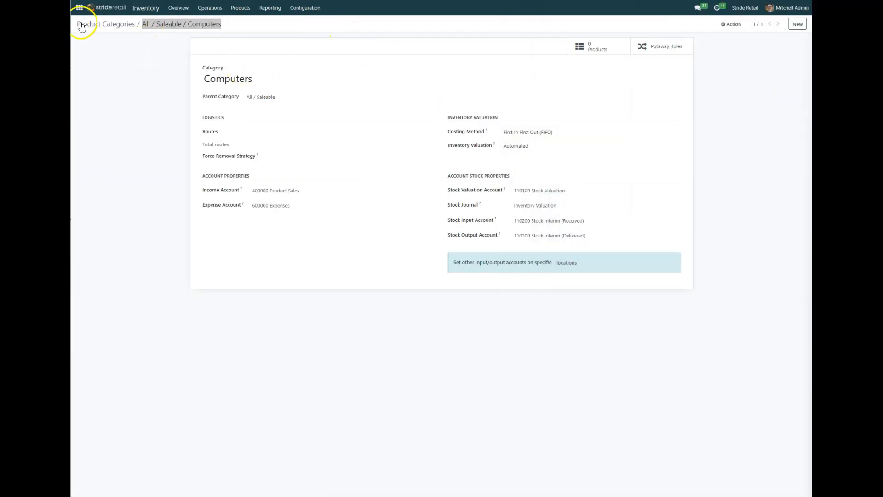
left_click(79, 8)
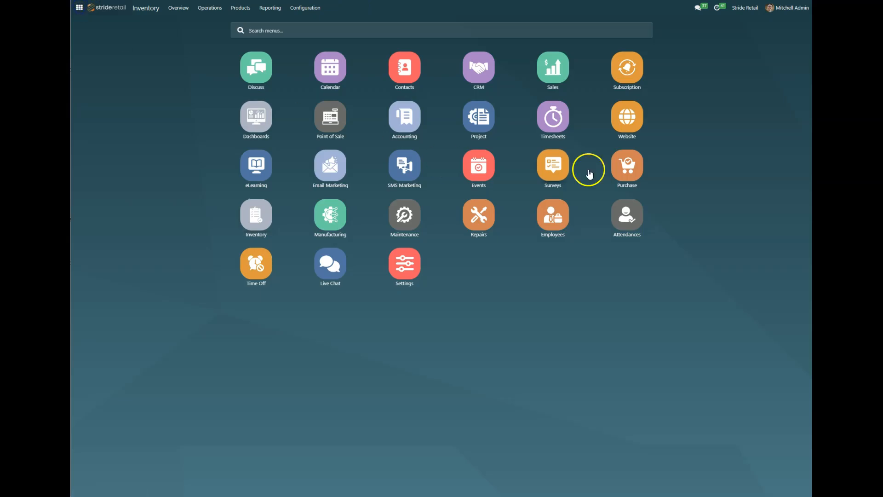
left_click(625, 118)
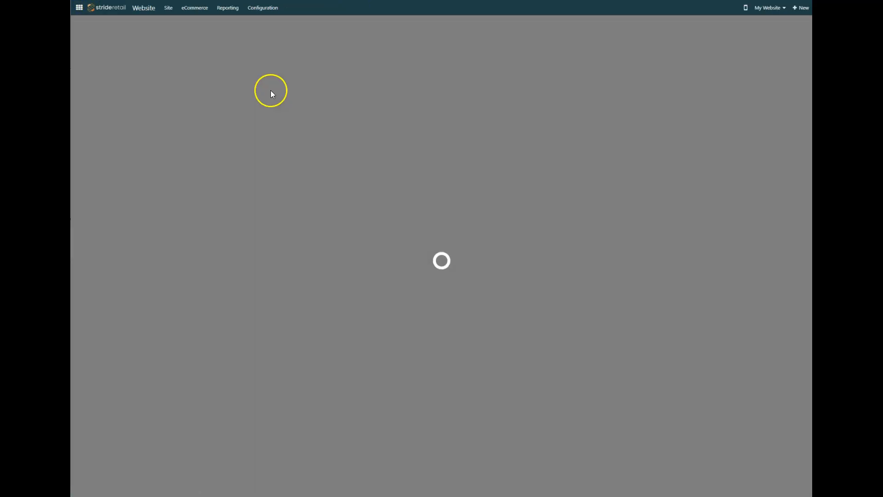
left_click(257, 10)
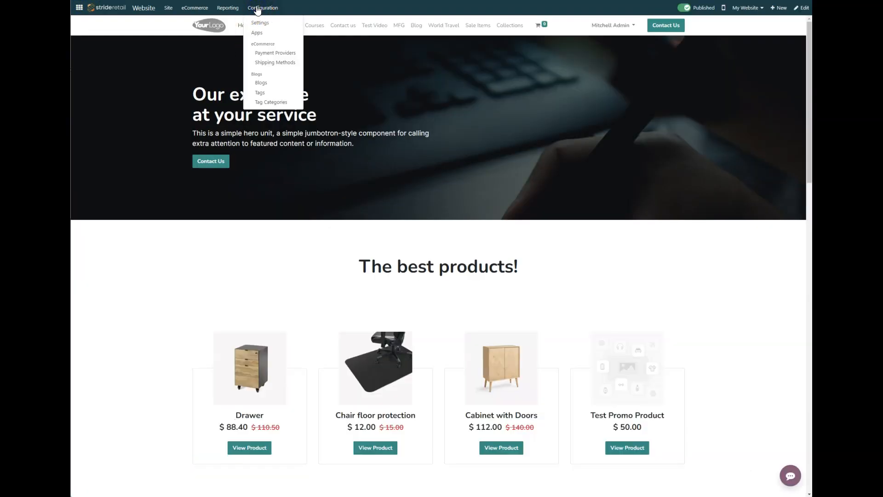
left_click(202, 9)
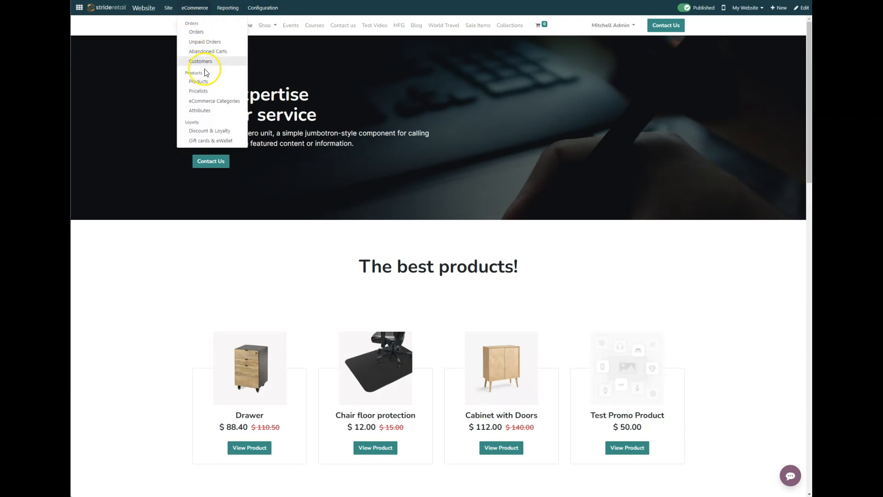
left_click(222, 103)
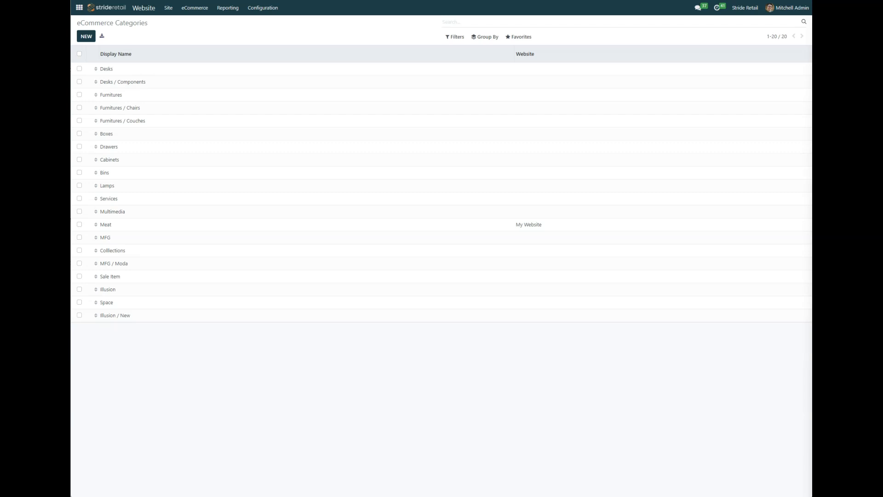
Return to the Excel template and enter "Computers" as the Website Product Category for the listed products, starting in I2
left_click_drag(811, 1, 495, 0)
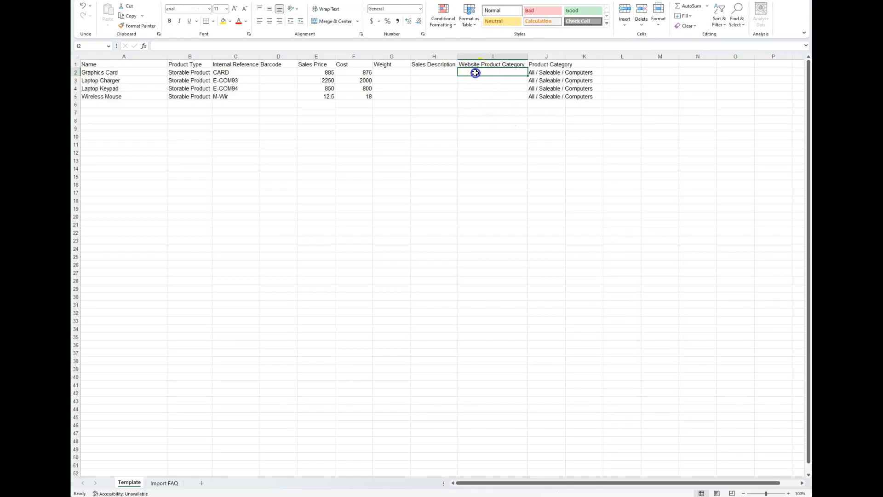
type("Computers")
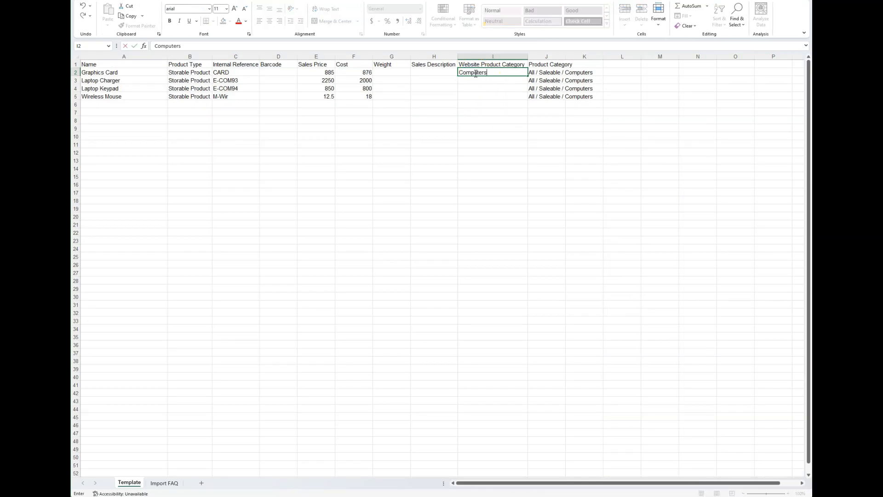
key("Return")
key("Return")
type("Co")
key("Return")
type("Co")
key("Return")
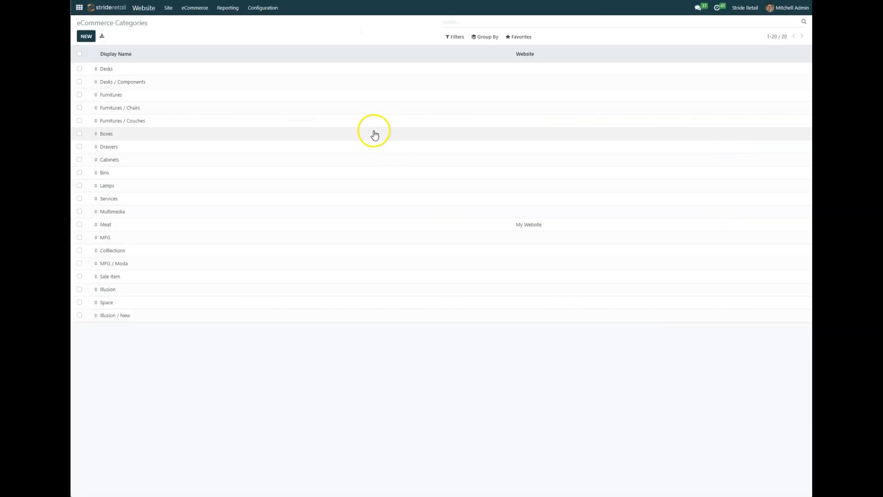
Open the Products list of the Inventory app and start importing product records from a file
left_click(80, 10)
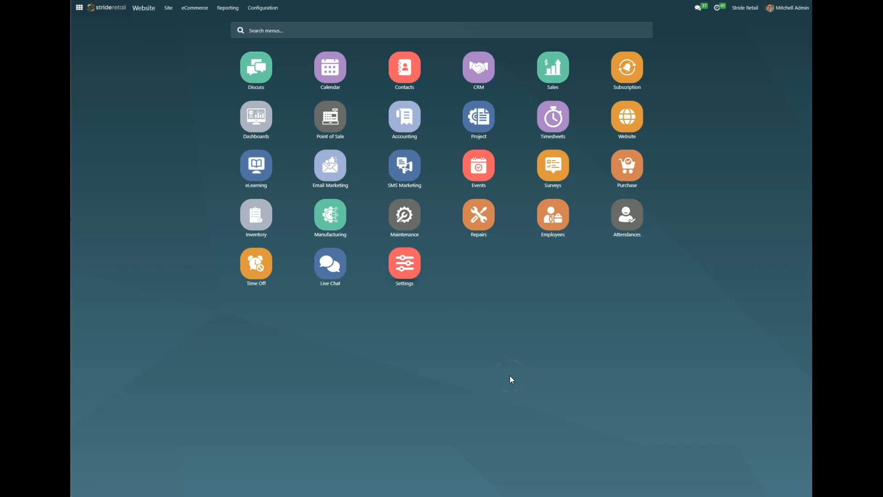
left_click(255, 215)
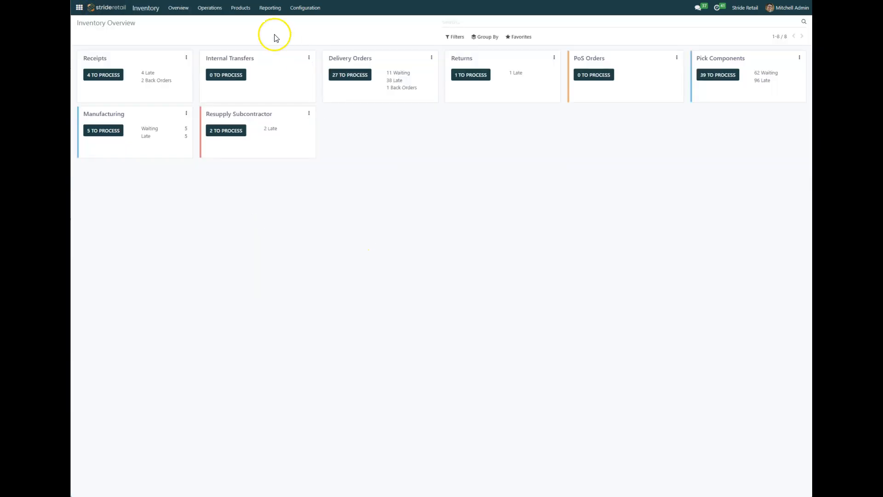
left_click(240, 7)
left_click(246, 21)
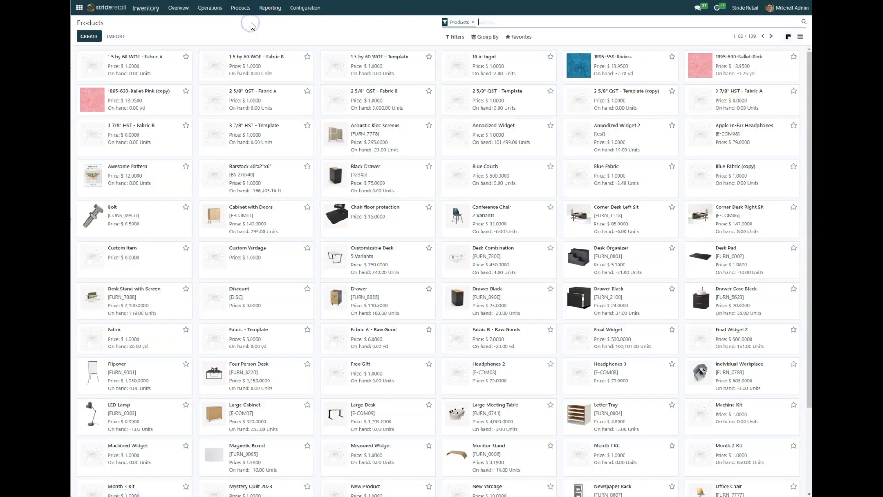
left_click(518, 36)
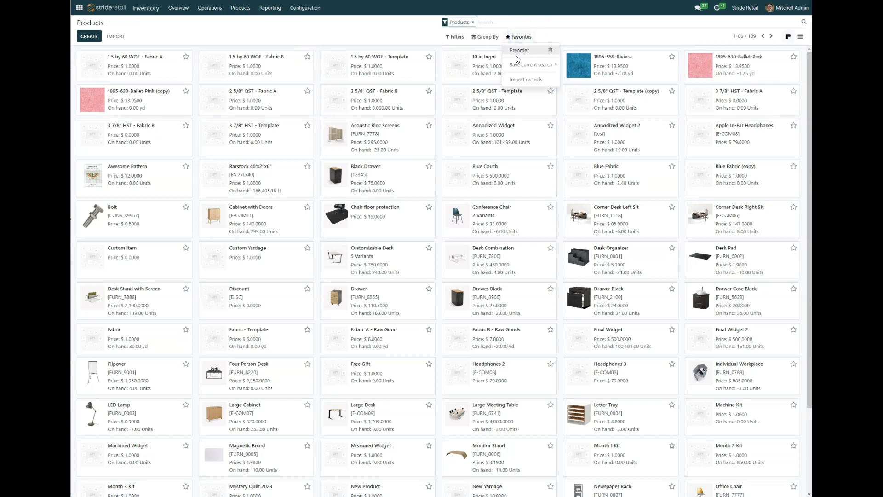
left_click(528, 80)
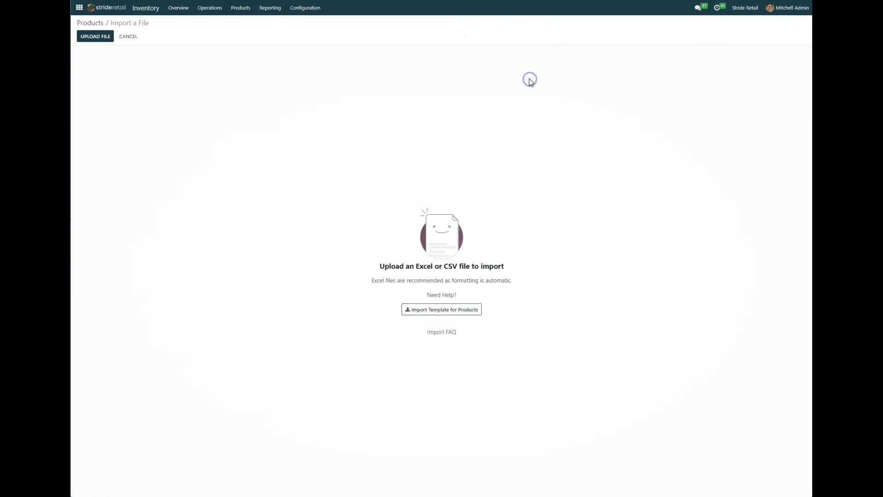
Upload the file "product_template (2)" and test the product import
left_click(100, 39)
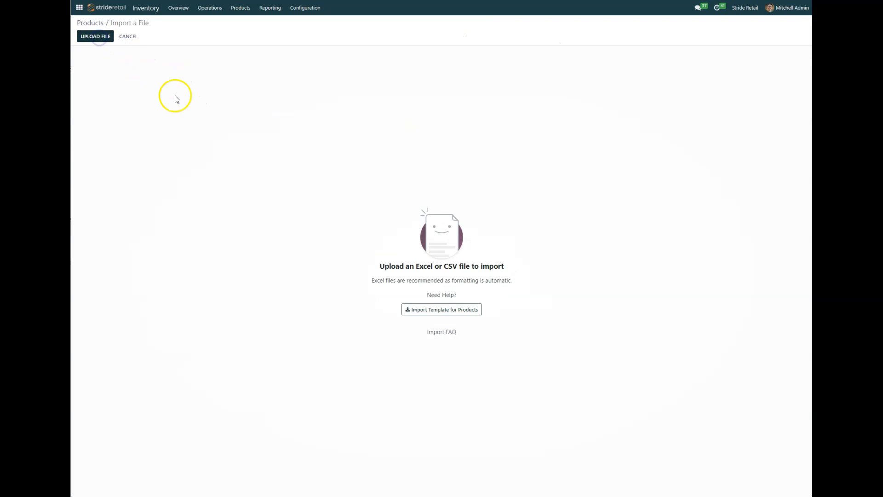
left_click(176, 41)
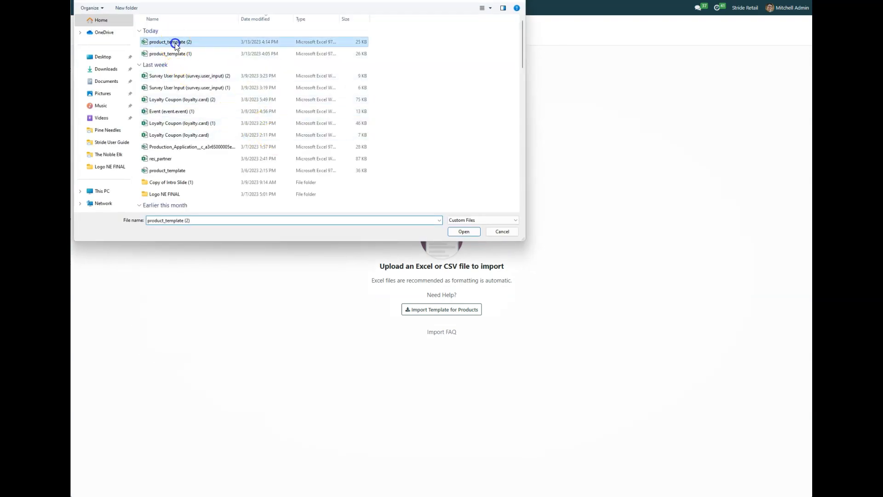
left_click(463, 232)
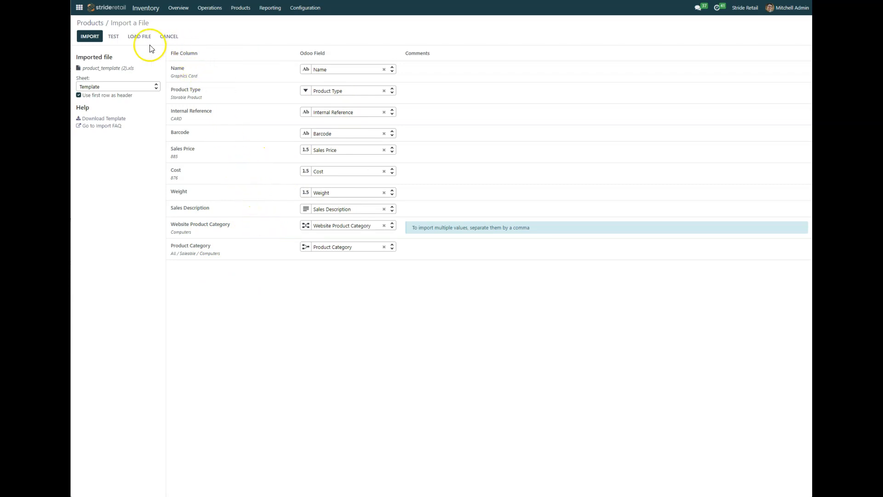
left_click(112, 41)
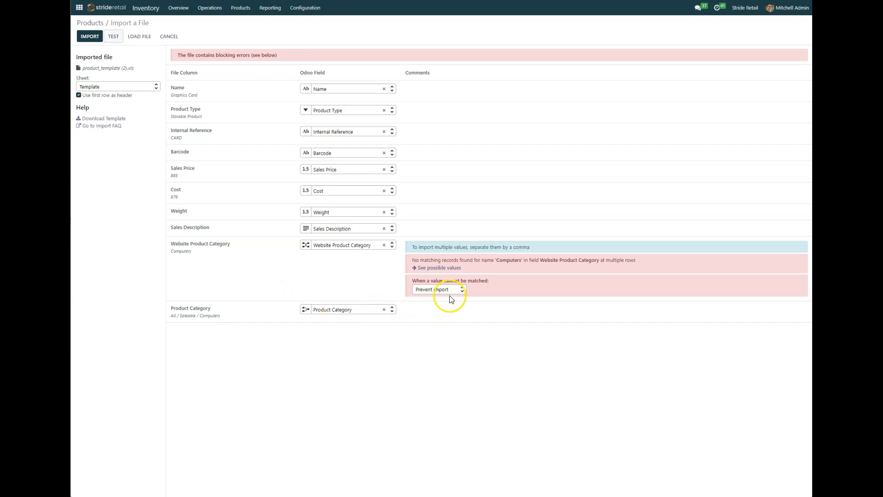
Set unmatched Website Product Category values to "Create new values", import the products and dismiss the notification
left_click(463, 290)
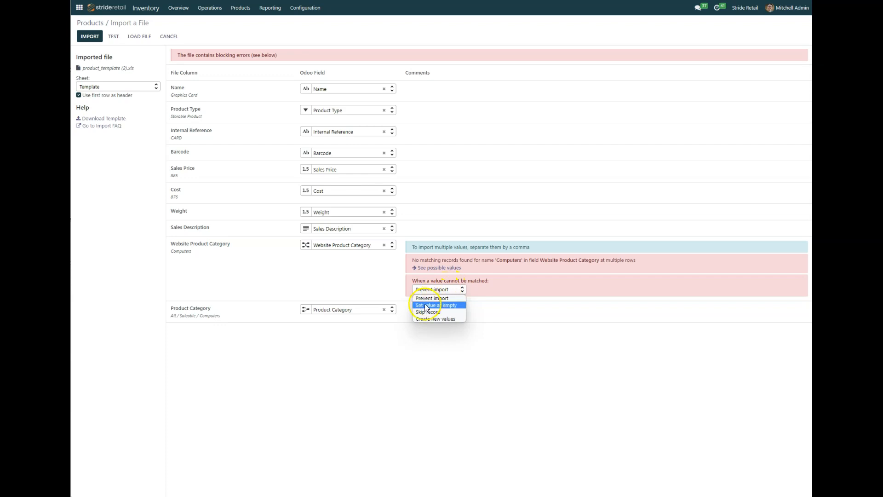
left_click(427, 319)
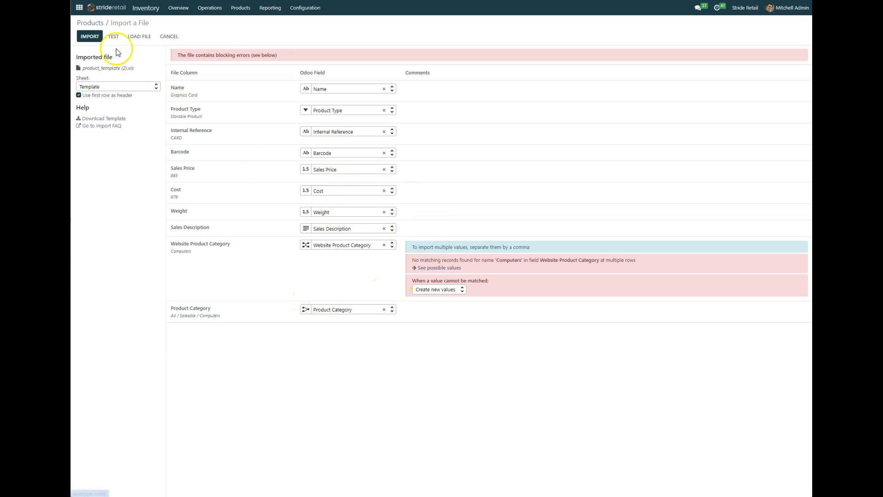
left_click(89, 37)
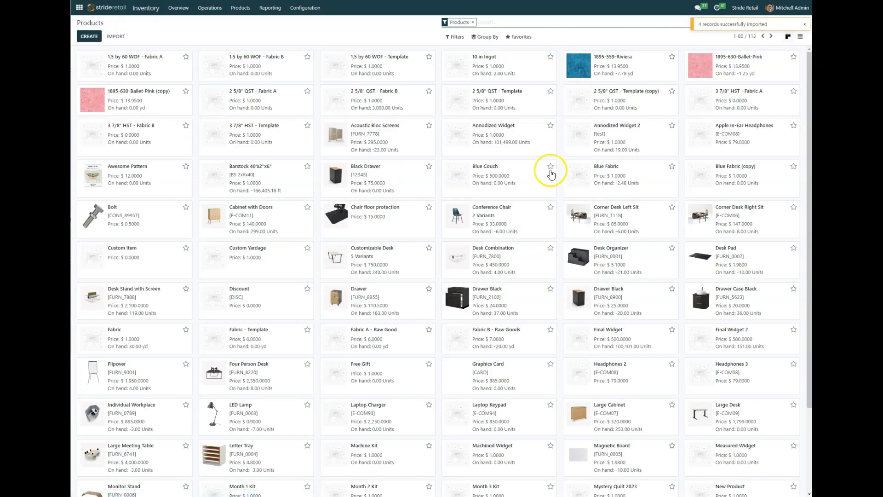
left_click(806, 27)
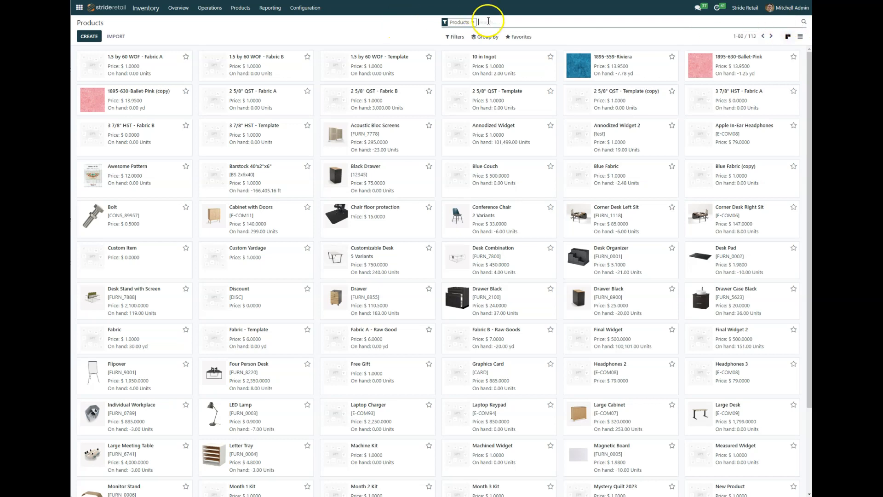